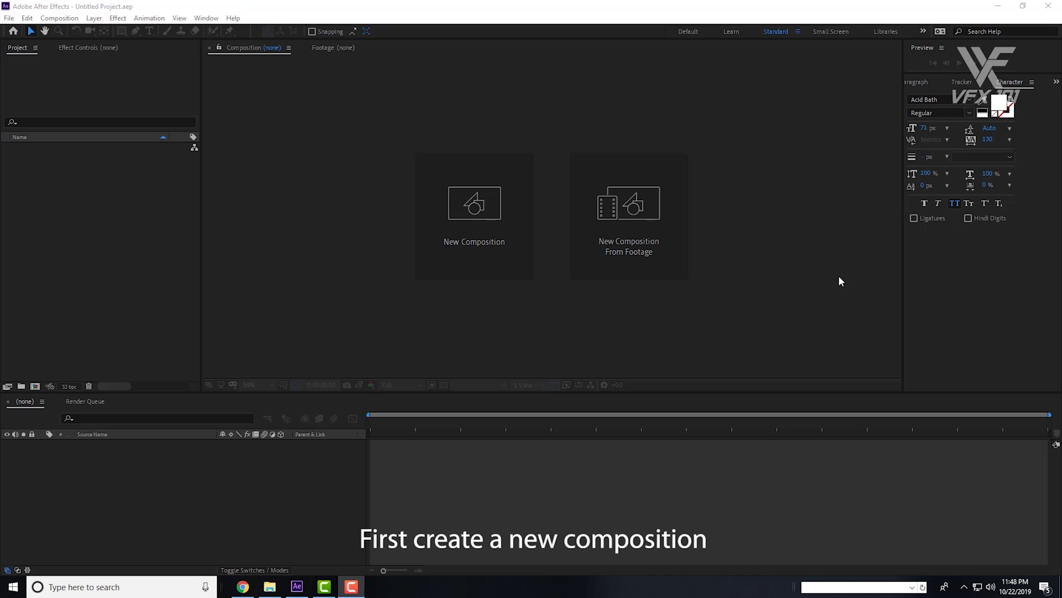
# Create the 1920×1080, 10-second HDTV 1080 25 composition named 'main logo'
pyautogui.click(523, 229)
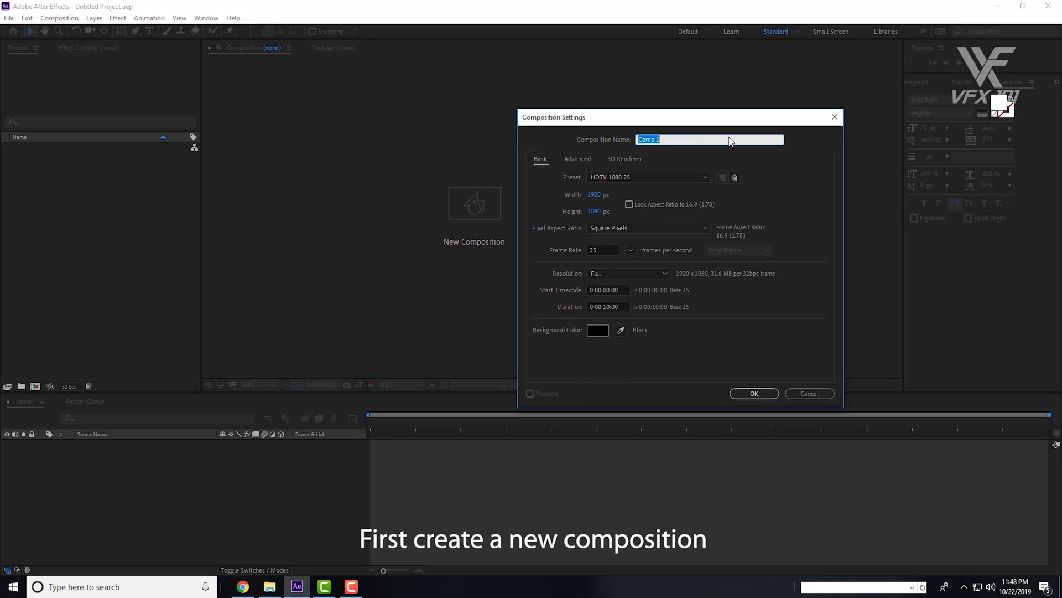
pyautogui.write('main logo')
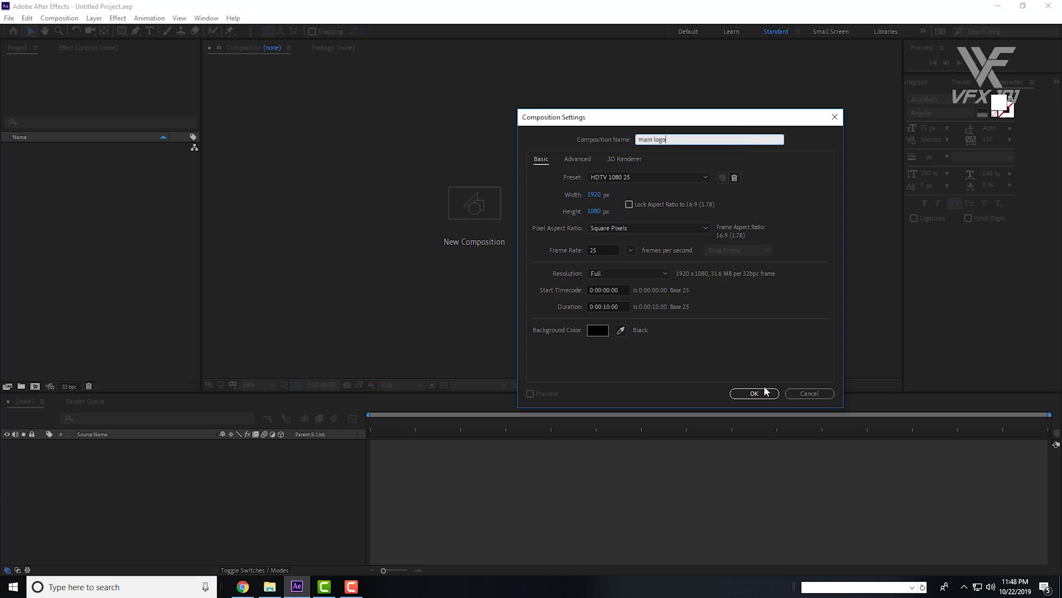
pyautogui.click(764, 390)
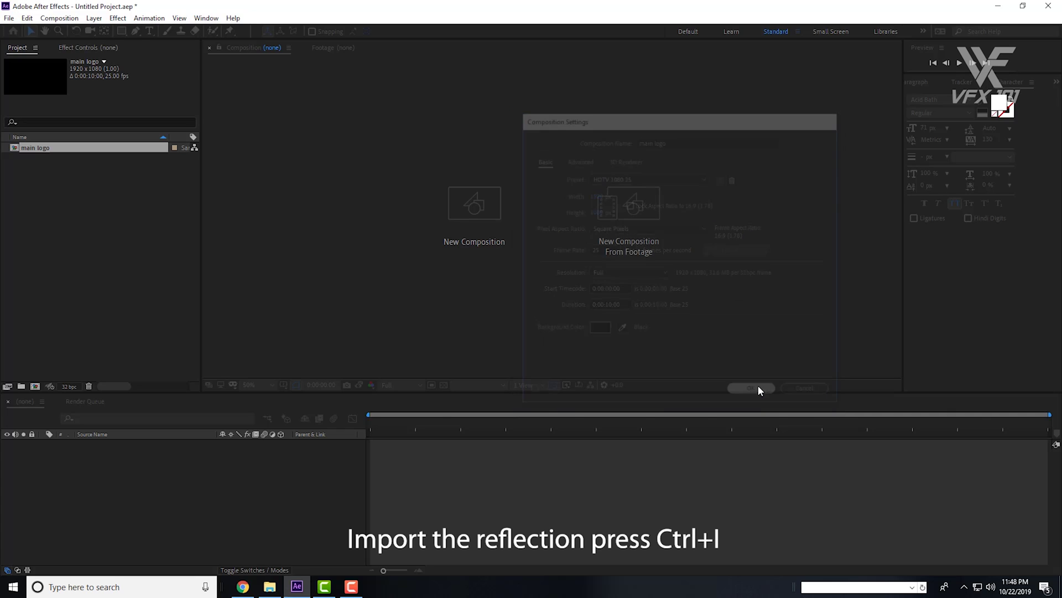
pyautogui.click(86, 207)
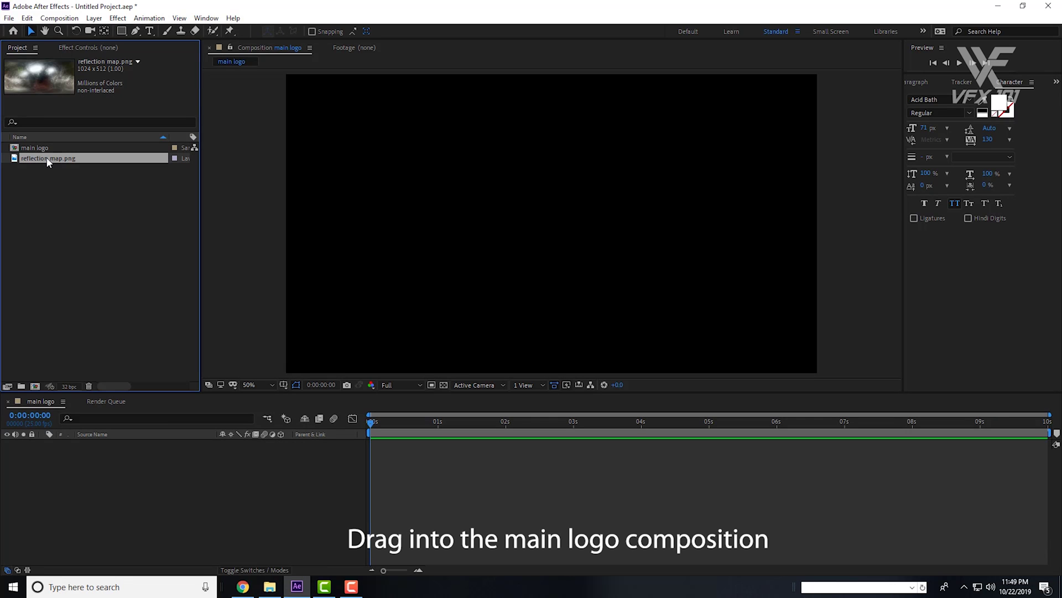
# Add reflection map.png to main logo and scale it to 214%
pyautogui.moveTo(50, 166); pyautogui.dragTo(293, 275)
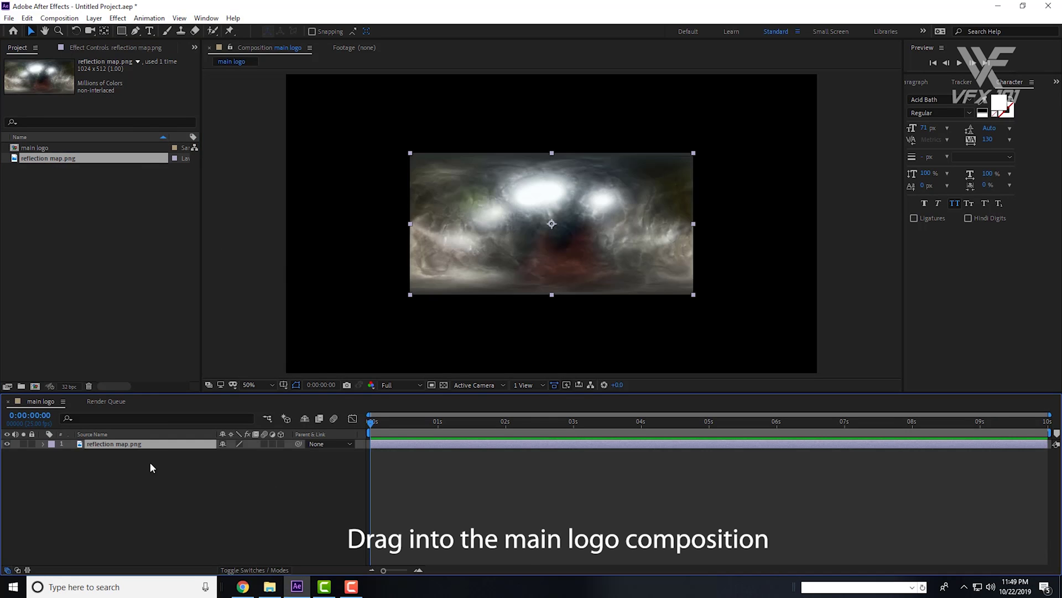
pyautogui.press('s')
pyautogui.moveTo(236, 453); pyautogui.dragTo(307, 455)
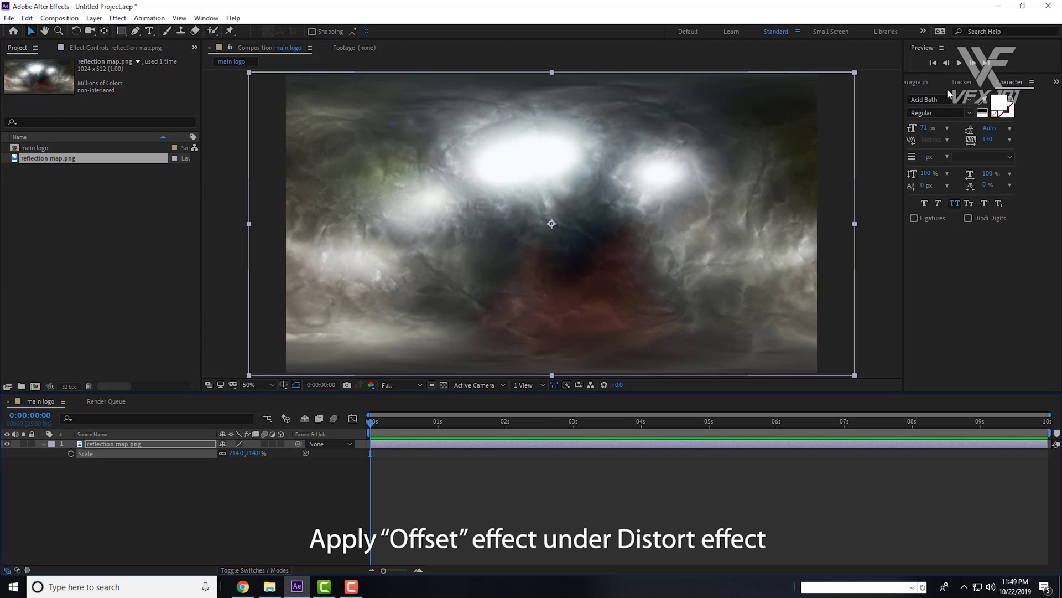
# Apply the Distort > Offset effect to the reflection map layer
pyautogui.click(1057, 82)
pyautogui.click(1027, 95)
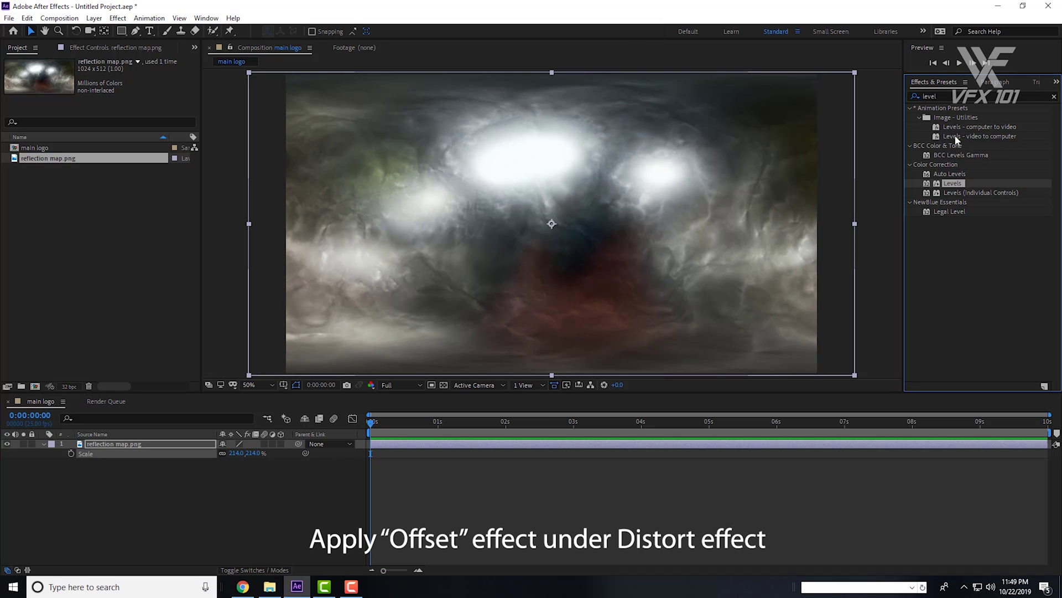
pyautogui.click(949, 98)
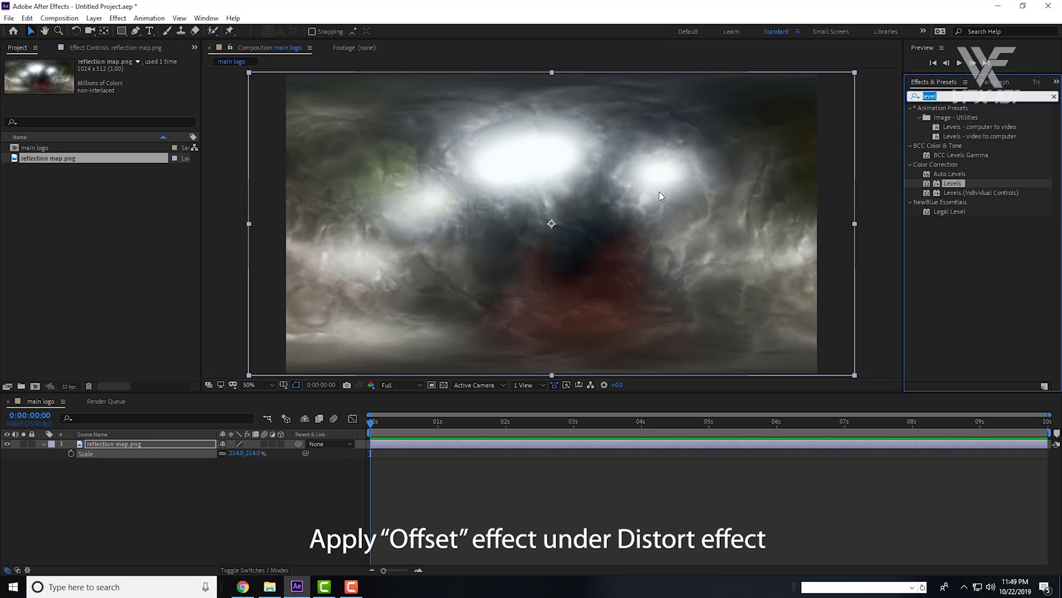
pyautogui.write('off')
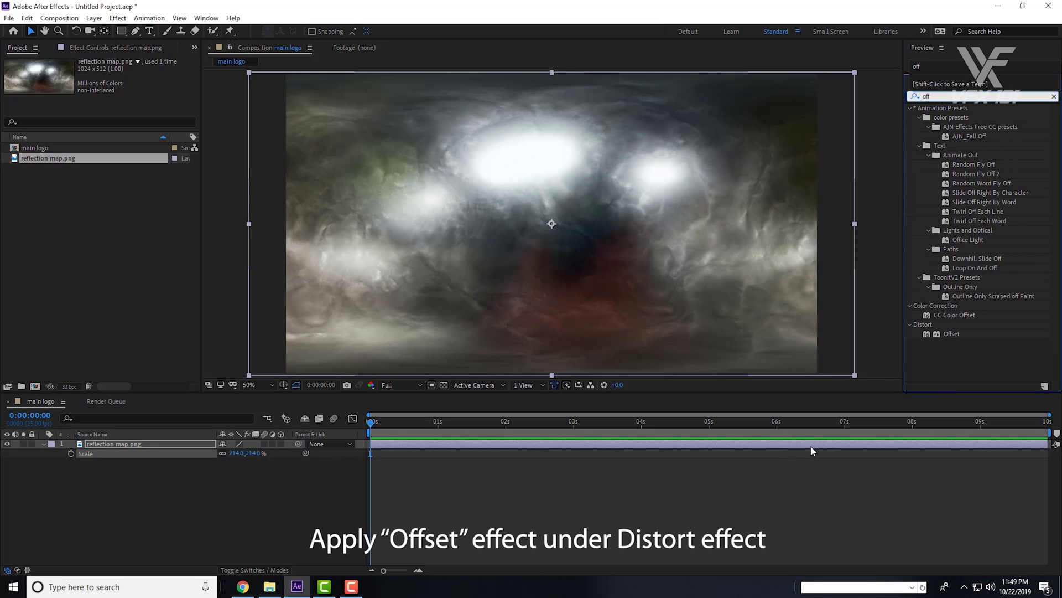
pyautogui.moveTo(951, 333); pyautogui.dragTo(139, 445)
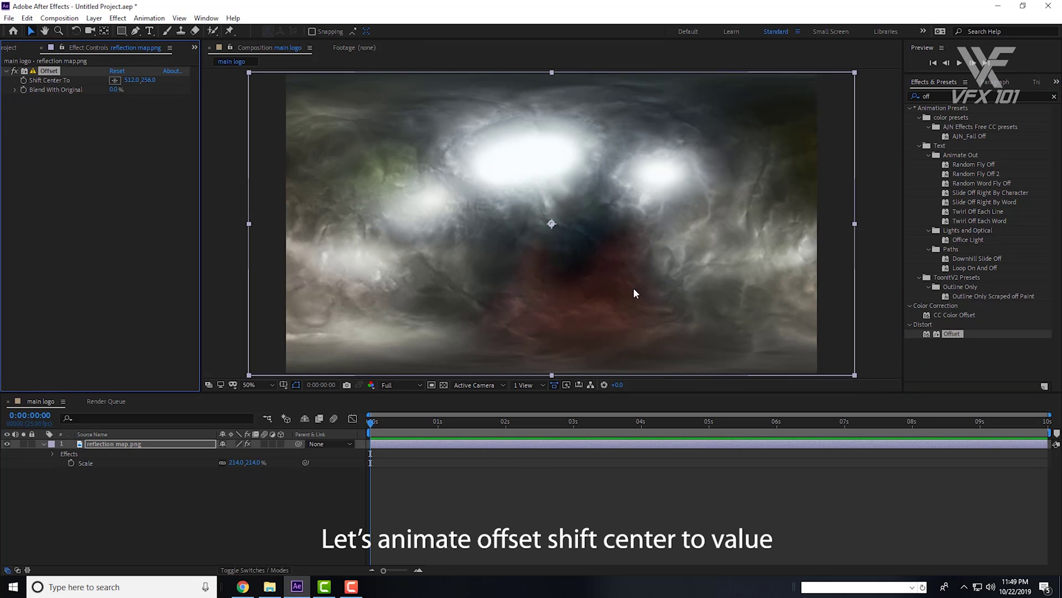
# Keyframe Offset's Shift Center To from 64.3,256 at frame 0 to 813.9,256 at 9:24
pyautogui.moveTo(546, 229); pyautogui.dragTo(286, 230)
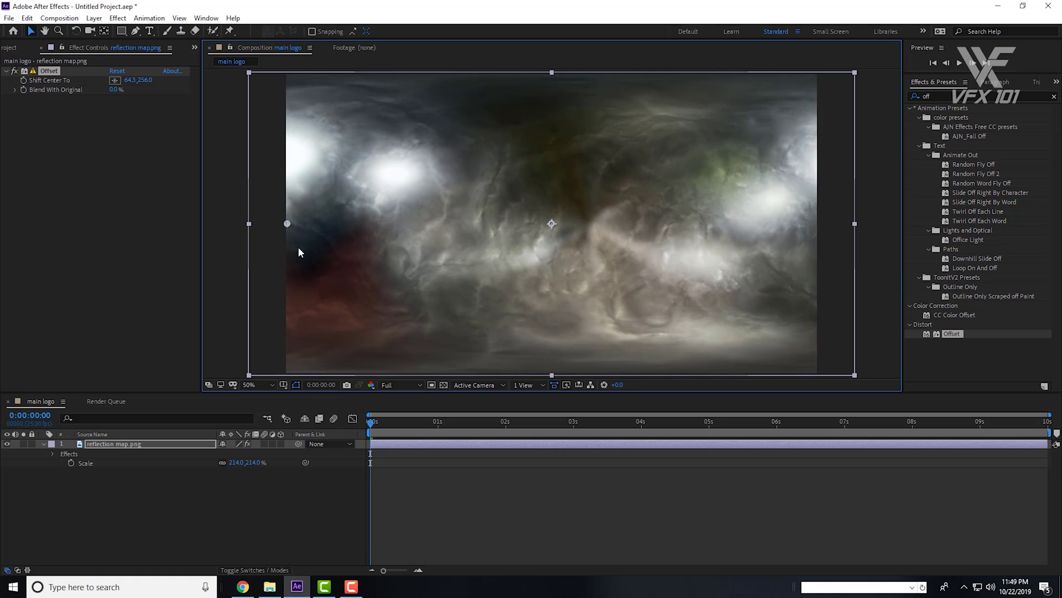
pyautogui.click(24, 81)
pyautogui.moveTo(371, 423); pyautogui.dragTo(1046, 423)
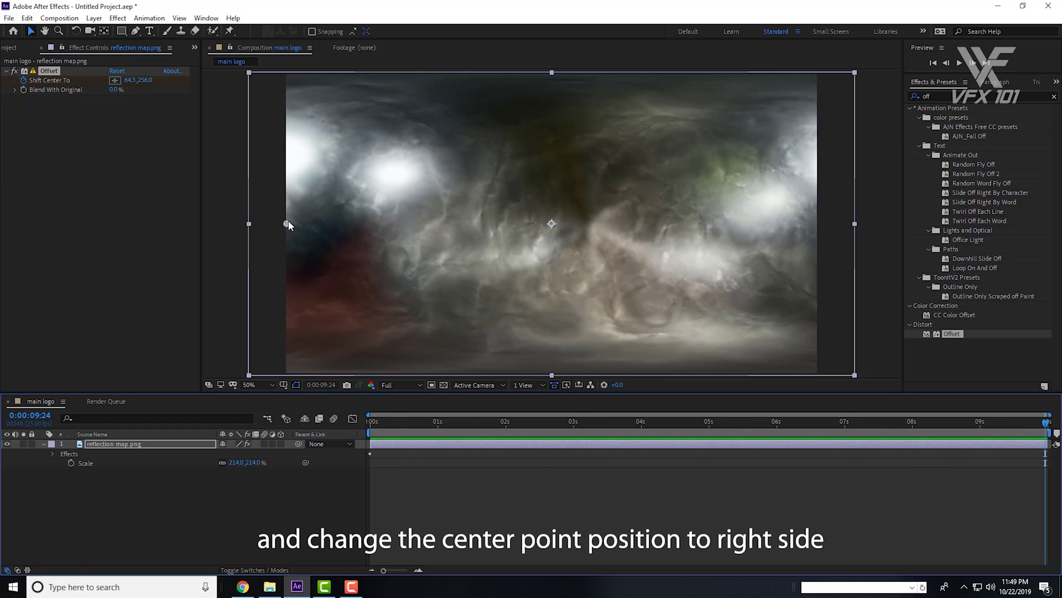
pyautogui.moveTo(288, 222); pyautogui.dragTo(817, 228)
pyautogui.press('KP_0')
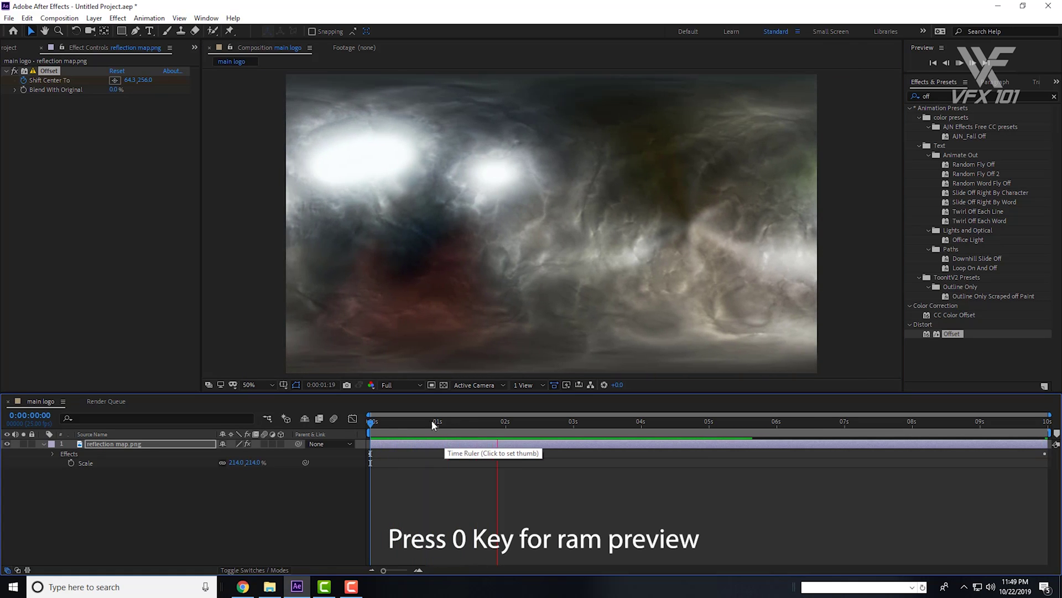
pyautogui.click(91, 460)
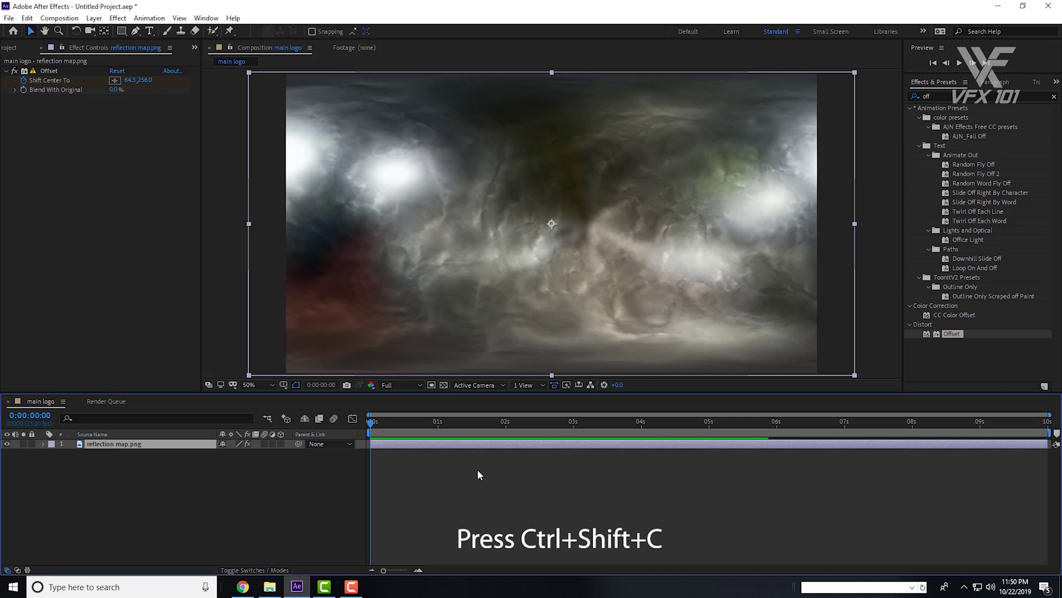
# Pre-compose the reflection map as 'Reflection' with all attributes, then add terminator text.png to main logo
pyautogui.hotkey('ctrl', 'shift', 'c')
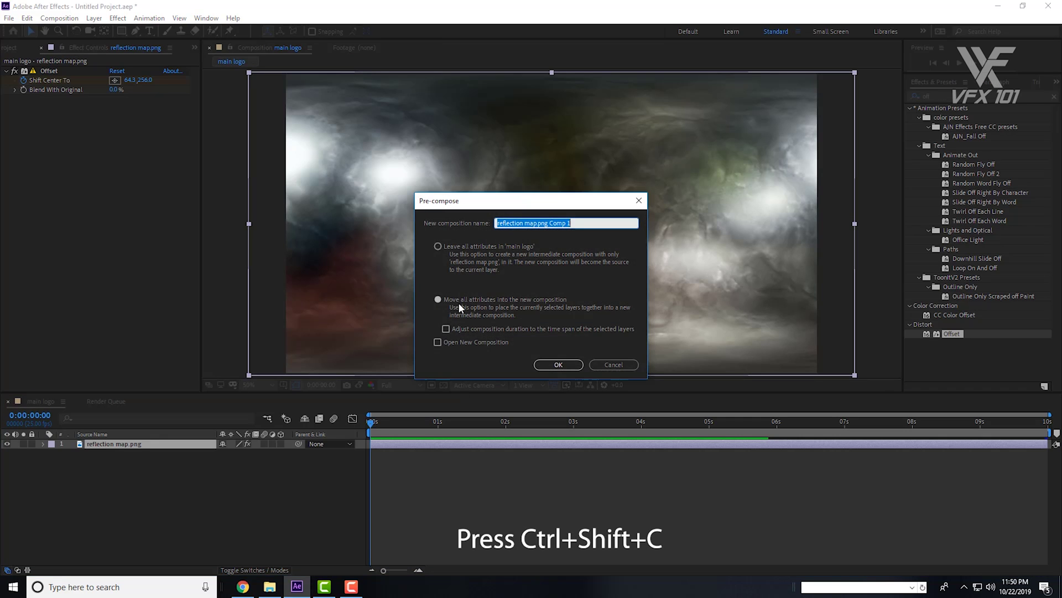
pyautogui.click(455, 300)
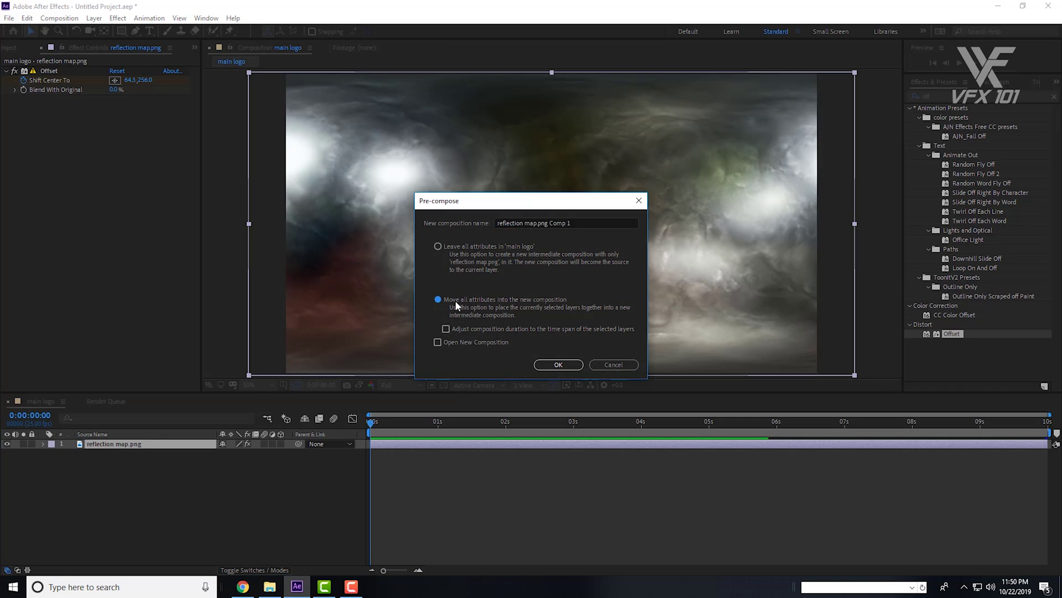
pyautogui.click(589, 221)
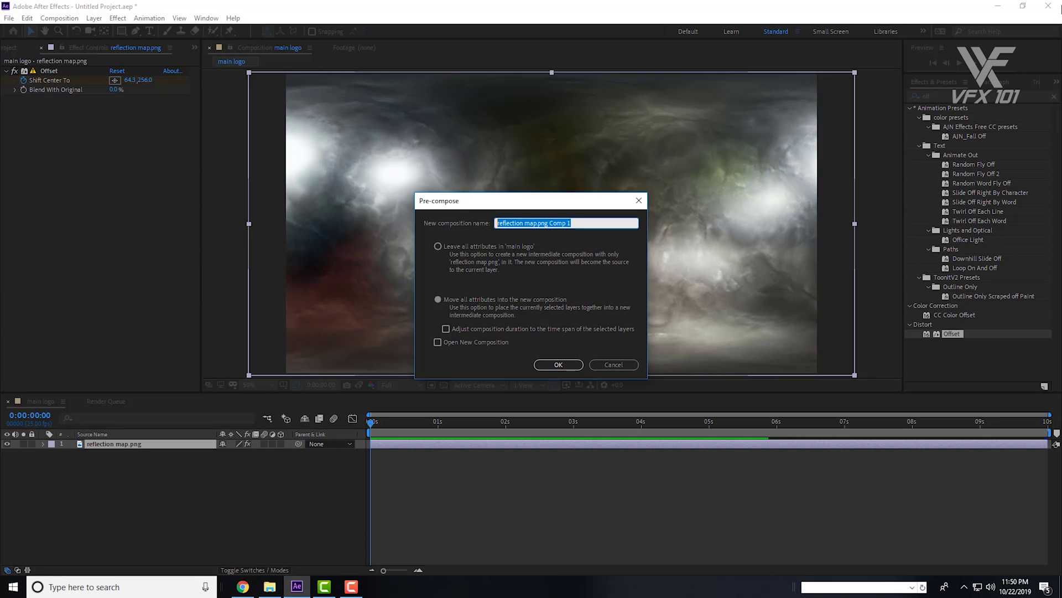
pyautogui.write('Refl')
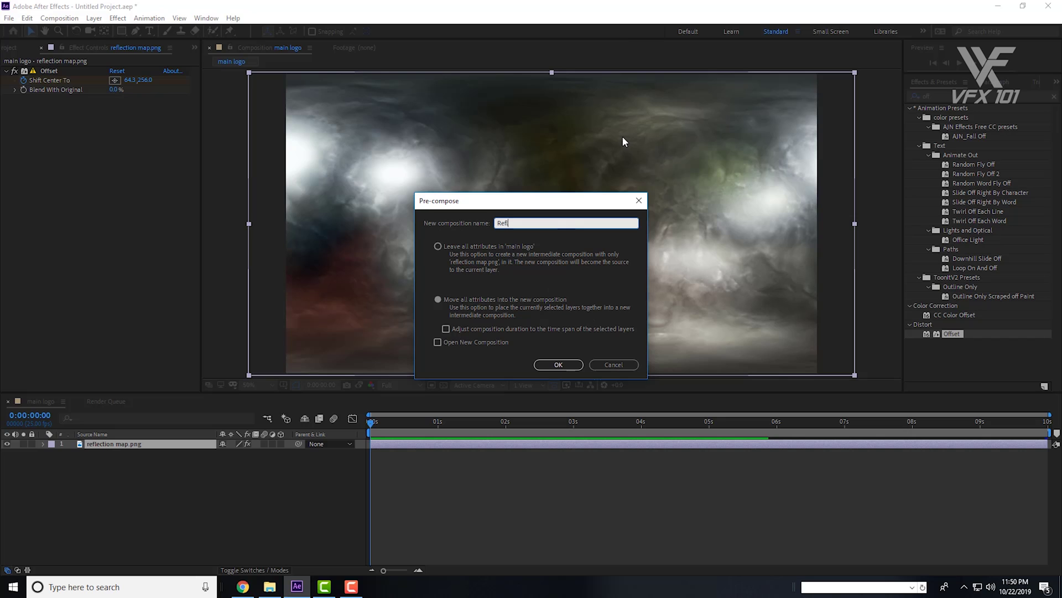
pyautogui.write('ection')
pyautogui.click(576, 366)
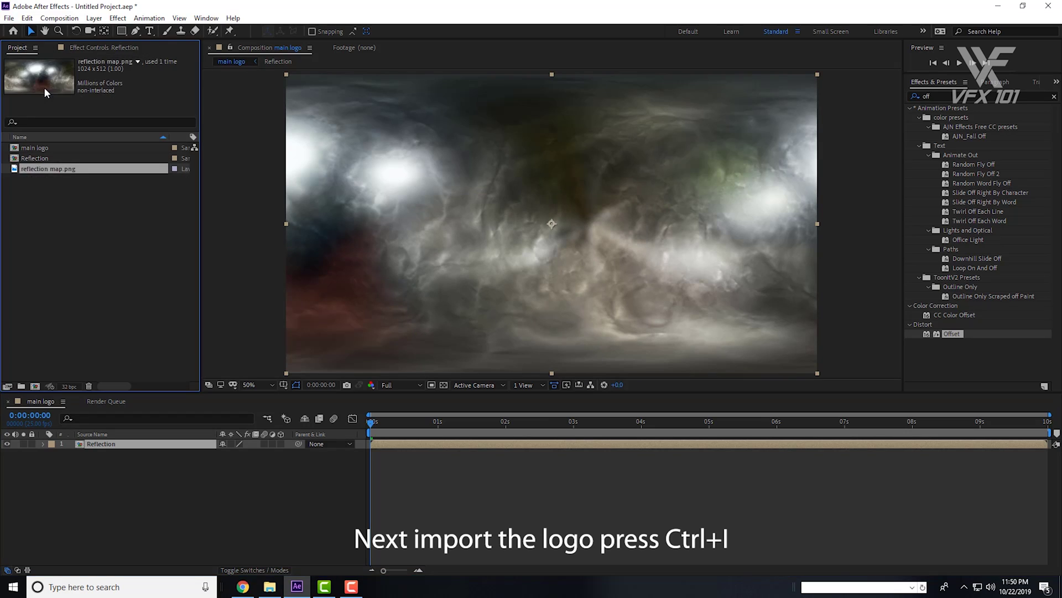
pyautogui.moveTo(72, 180); pyautogui.dragTo(151, 441)
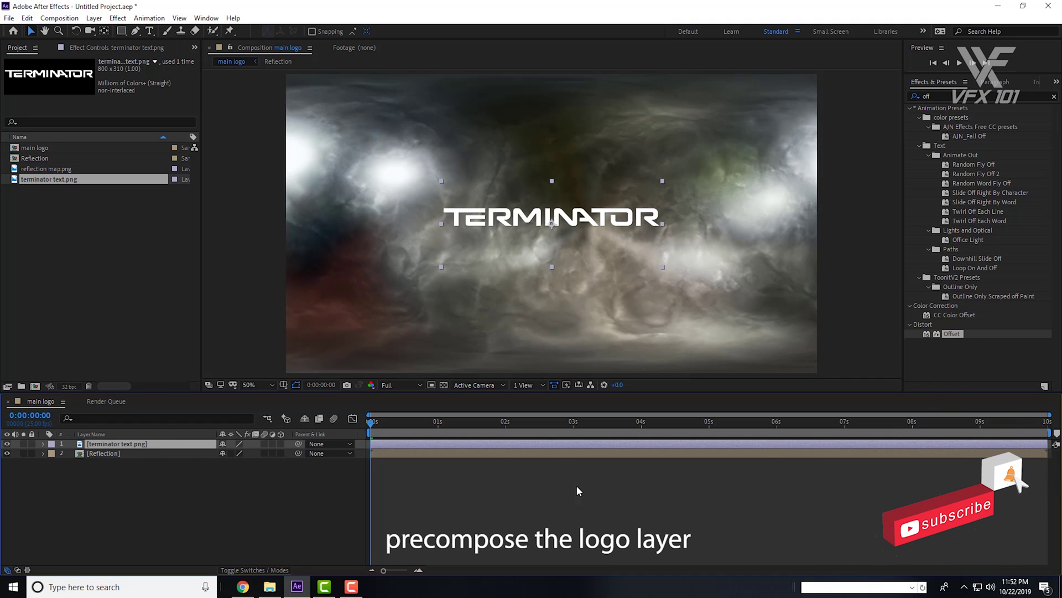
# Pre-compose the terminator text layer into a new composition named 'logo'
pyautogui.hotkey('ctrl', 'shift', 'c')
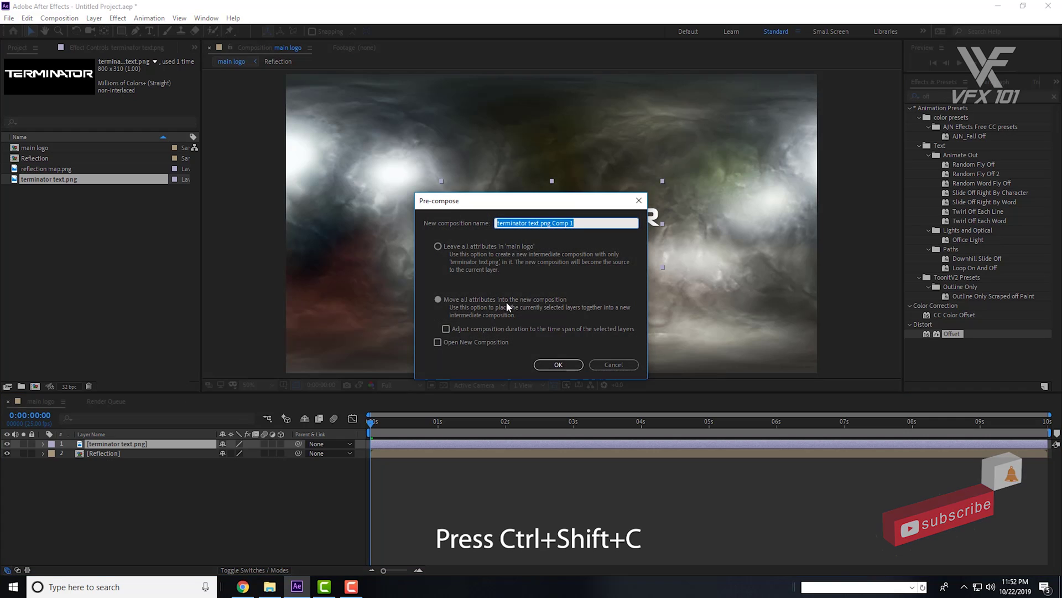
pyautogui.write('logo')
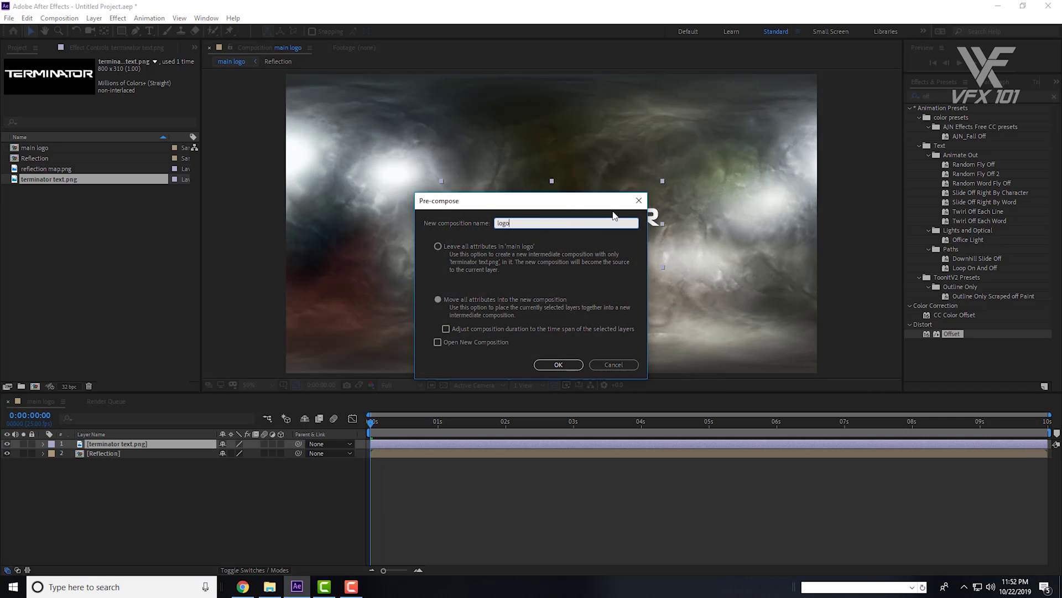
pyautogui.press('Return')
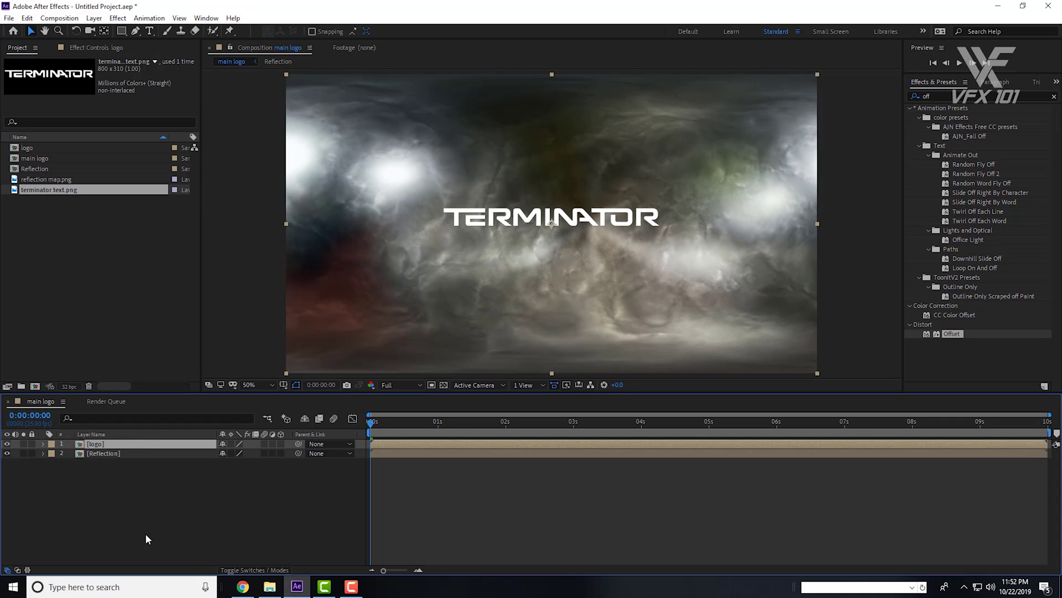
# In the logo comp, keyframe terminator text's Scale from 100% at start to 156% at end
pyautogui.doubleClick(111, 445)
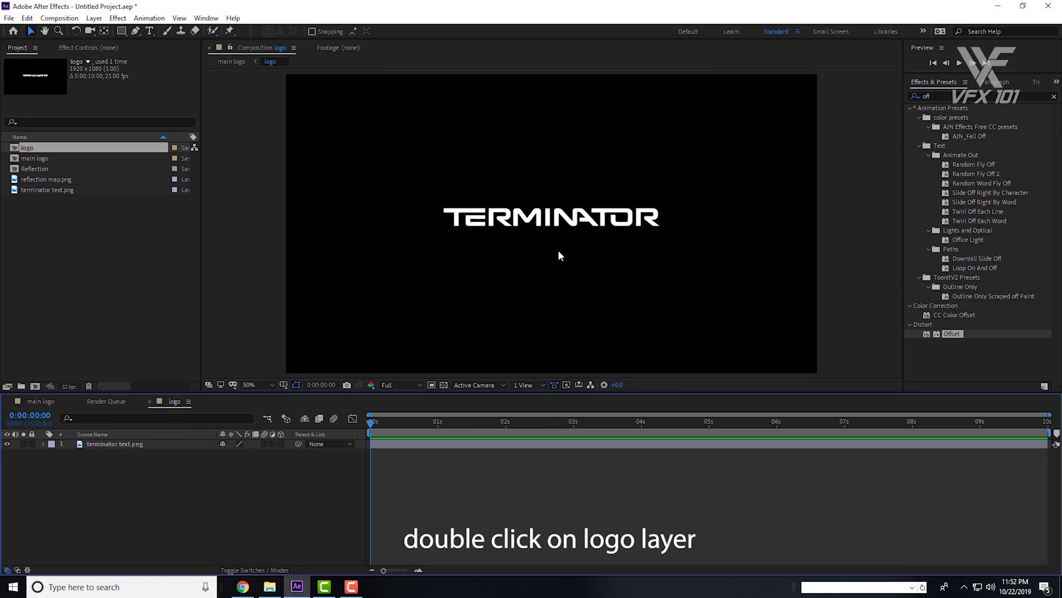
pyautogui.click(125, 444)
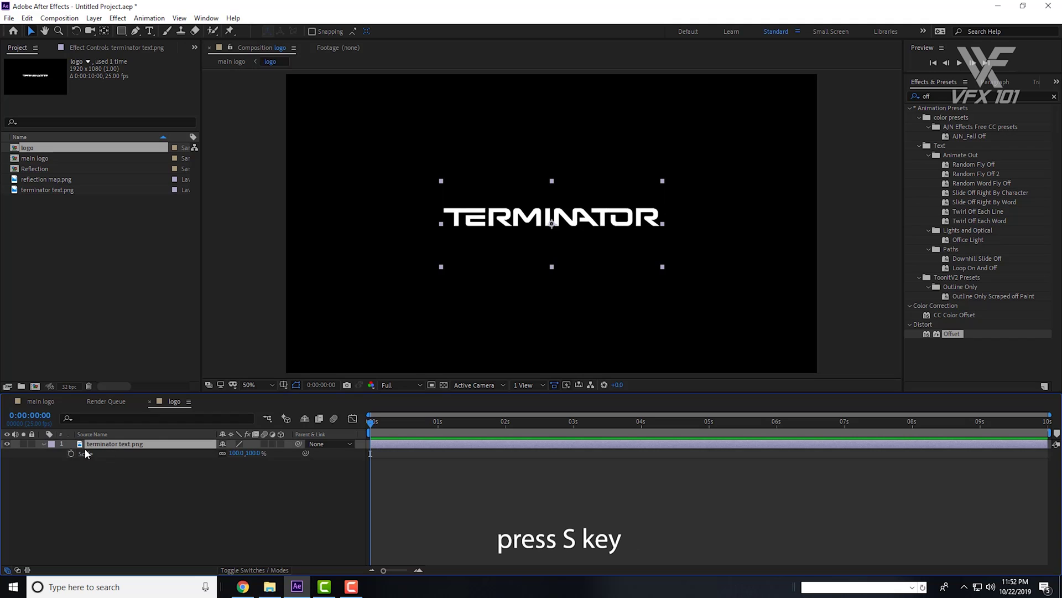
pyautogui.press('s')
pyautogui.click(71, 454)
pyautogui.moveTo(378, 423); pyautogui.dragTo(1045, 424)
pyautogui.moveTo(232, 457); pyautogui.dragTo(359, 433)
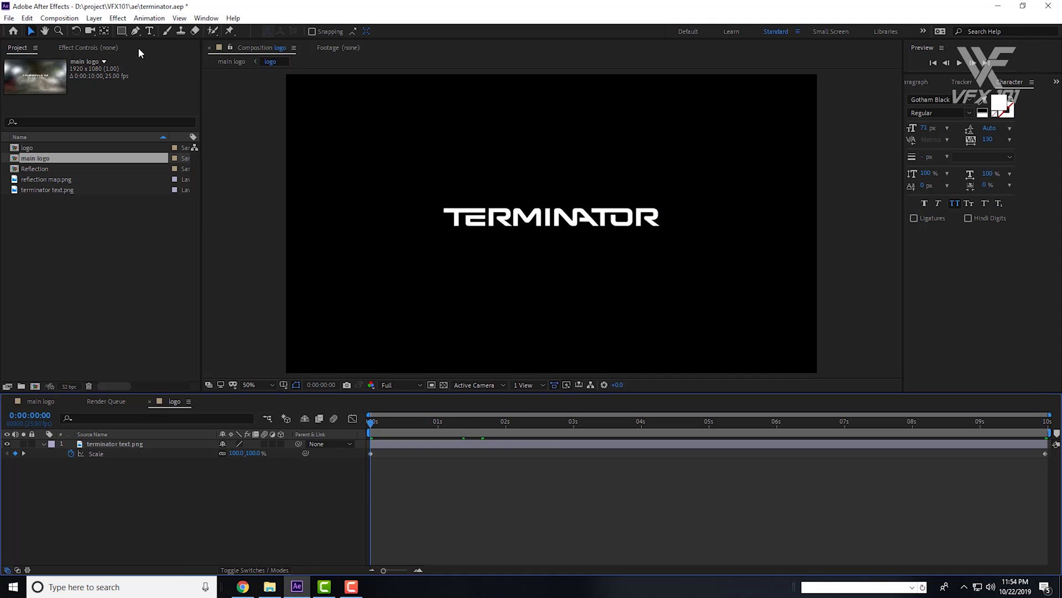
# Type 'DARK FATE' as a new text line below TERMINATOR
pyautogui.click(150, 31)
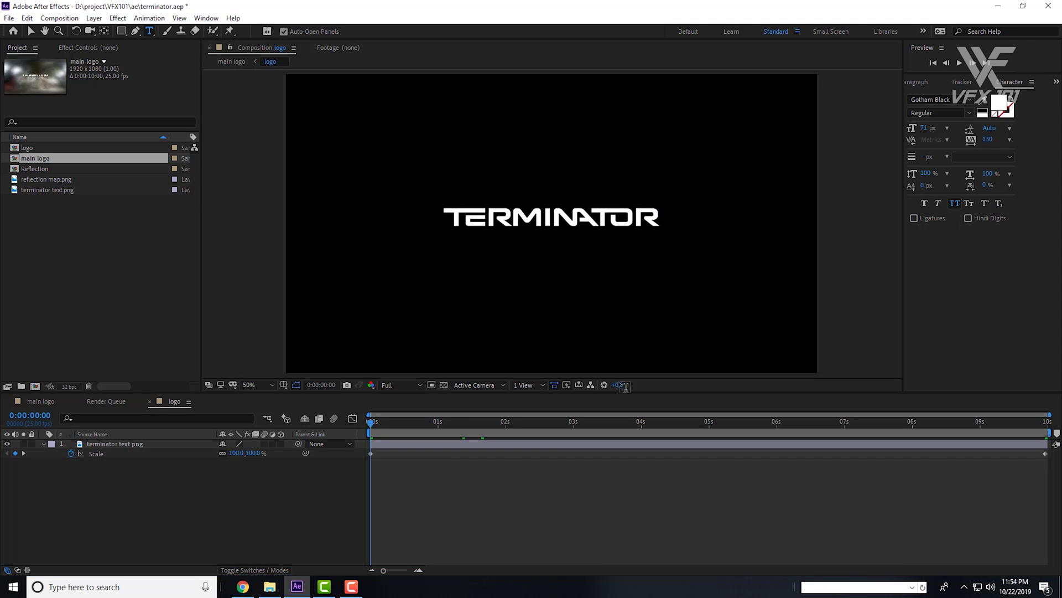
pyautogui.click(493, 245)
pyautogui.write('D')
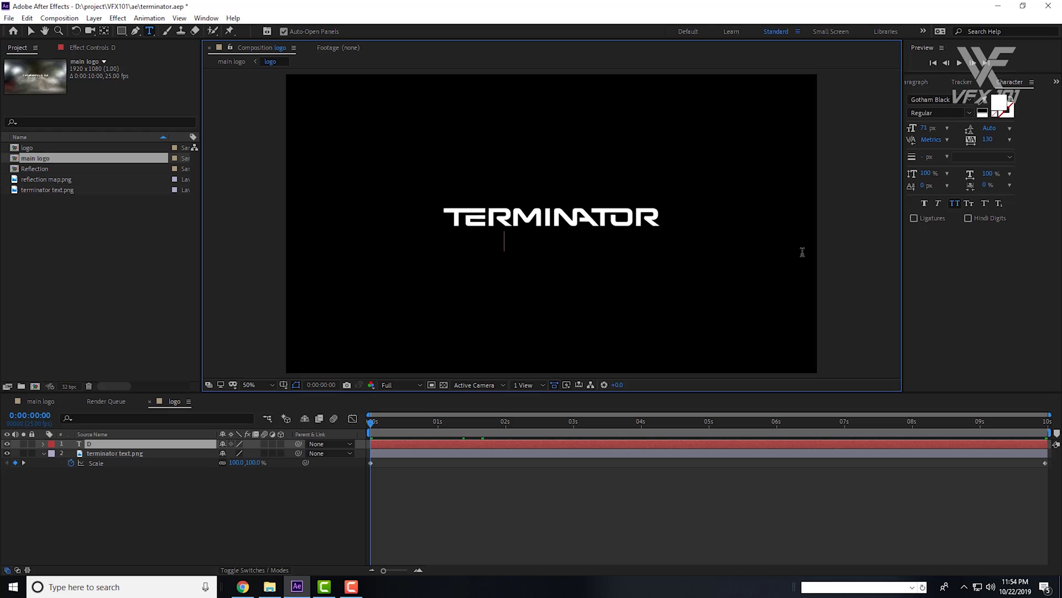
pyautogui.write('ARK')
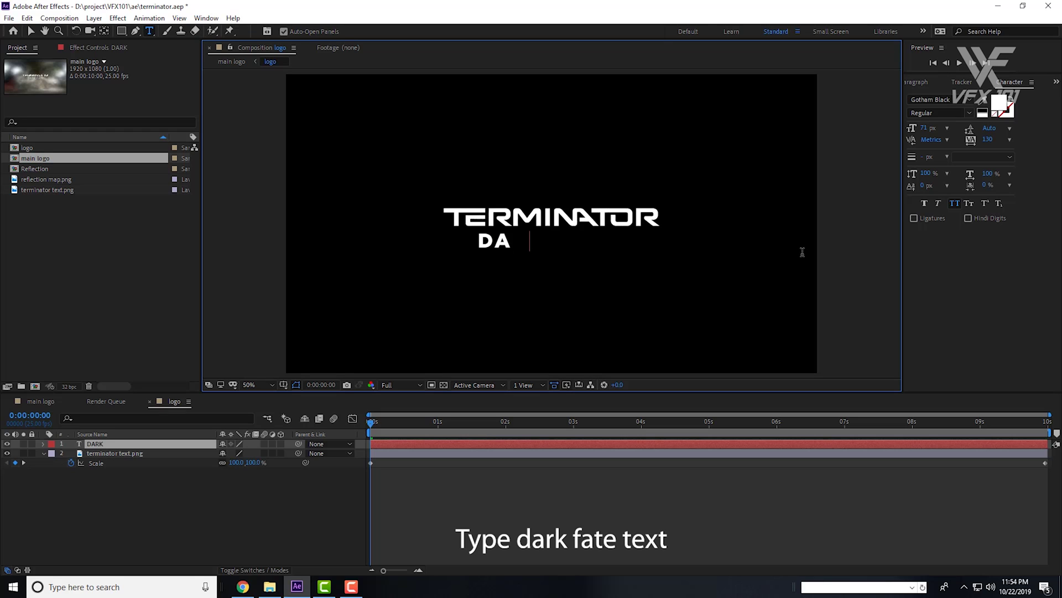
pyautogui.write(' FATE')
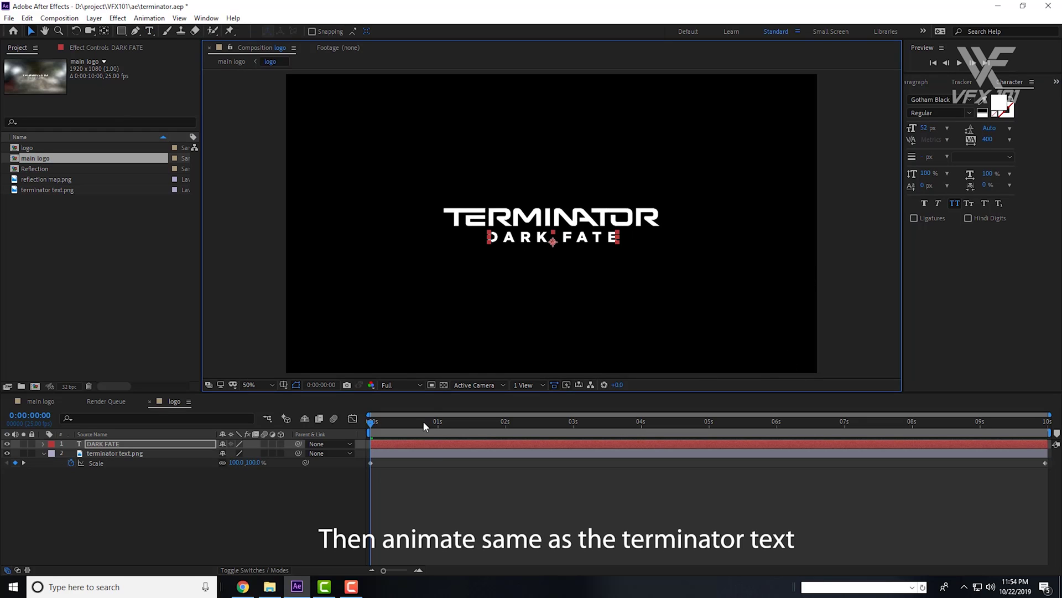
# Keyframe DARK FATE's Scale from 100% at 0s to 155% at 9:24
pyautogui.click(115, 443)
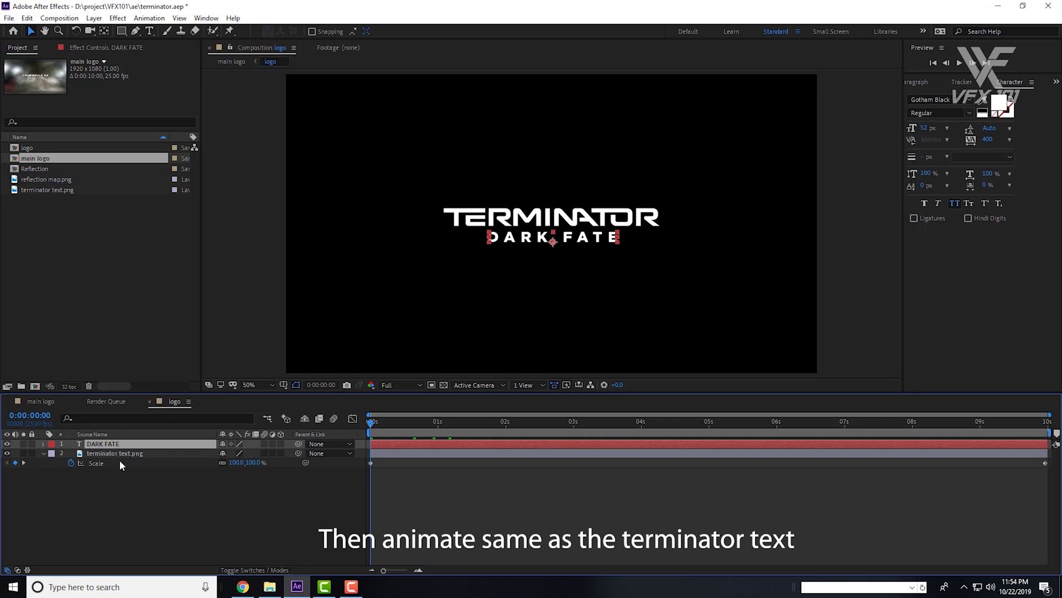
pyautogui.press('s')
pyautogui.click(70, 453)
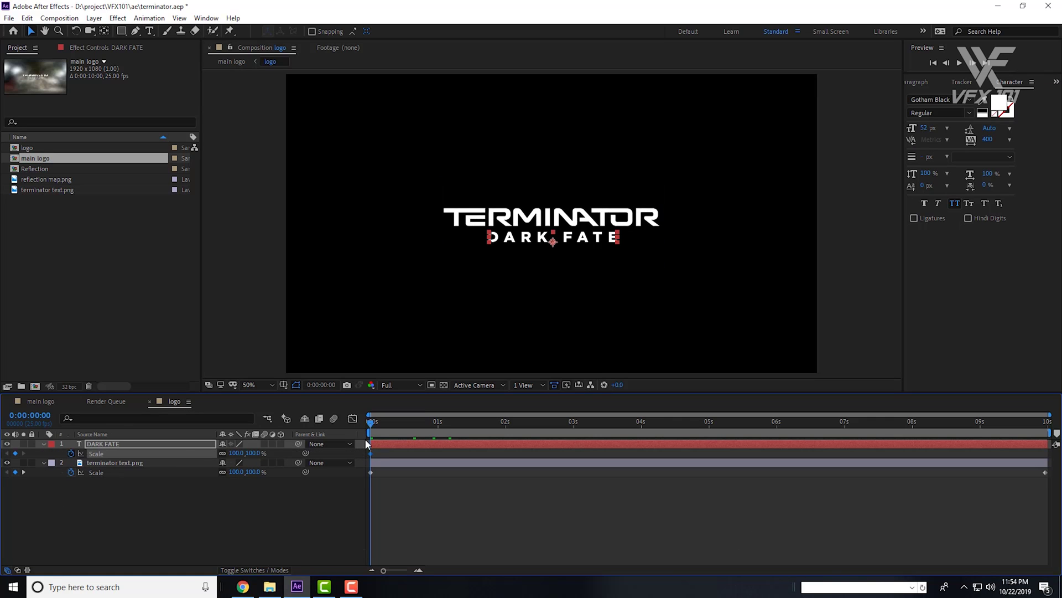
pyautogui.moveTo(375, 425); pyautogui.dragTo(1058, 425)
pyautogui.moveTo(237, 453); pyautogui.dragTo(258, 453)
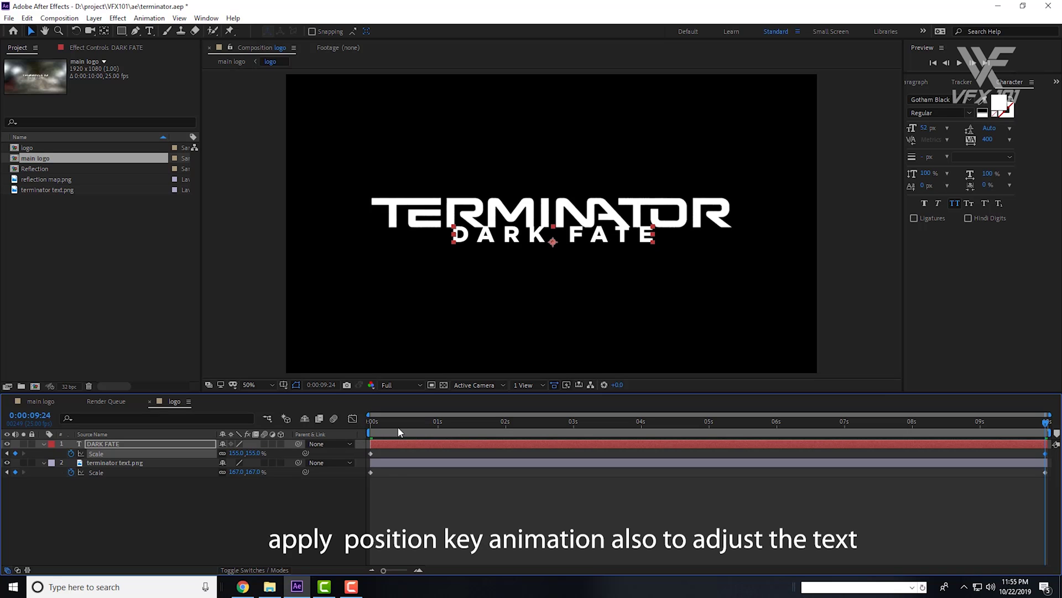
# Keyframe DARK FATE's Position from 964,606 at the start to 964,647 at the end
pyautogui.moveTo(398, 431); pyautogui.dragTo(360, 426)
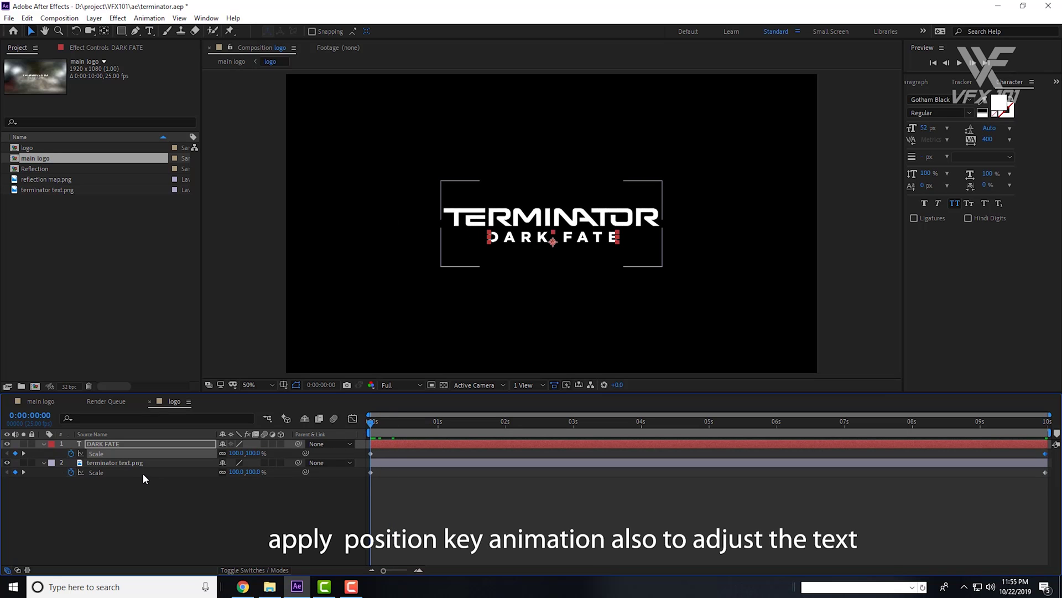
pyautogui.hotkey('alt', 'shift', 'p')
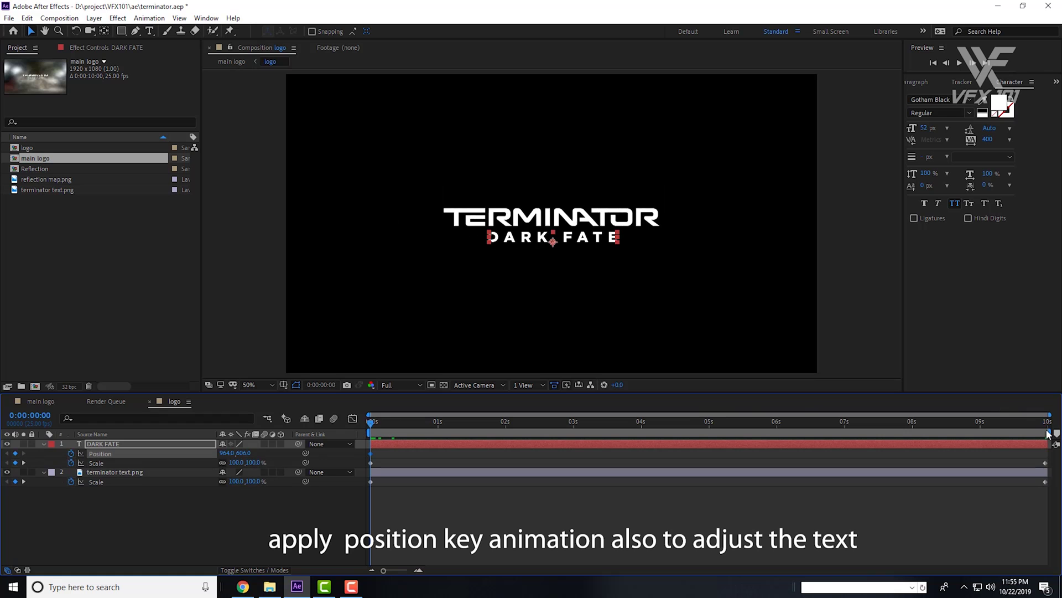
pyautogui.click(1047, 433)
pyautogui.moveTo(245, 453); pyautogui.dragTo(266, 454)
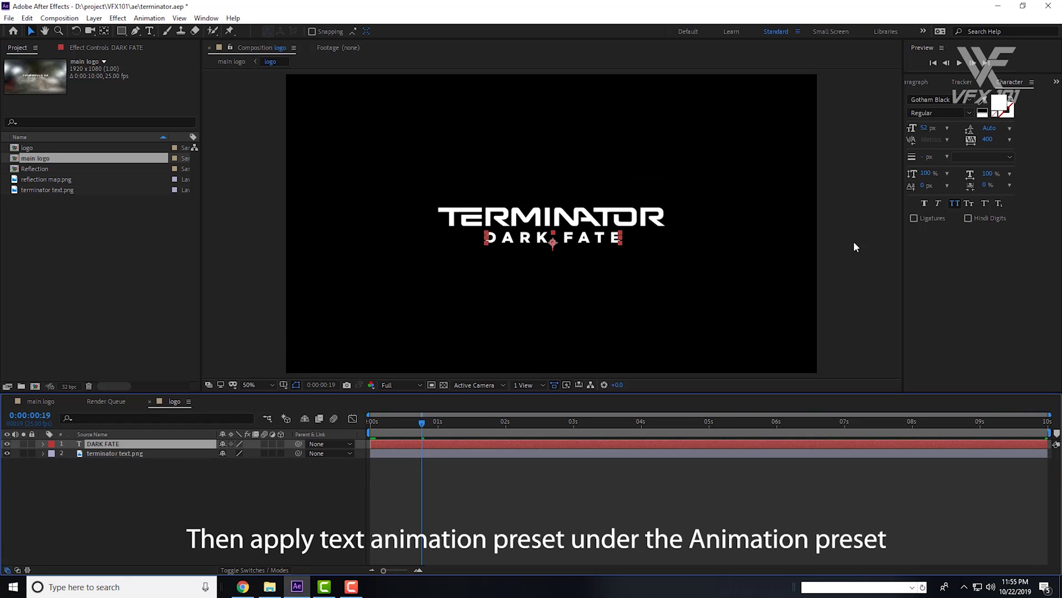
# Apply the 3D Text preset '3D Basic Rotate Y Cascade' to DARK FATE
pyautogui.click(1056, 82)
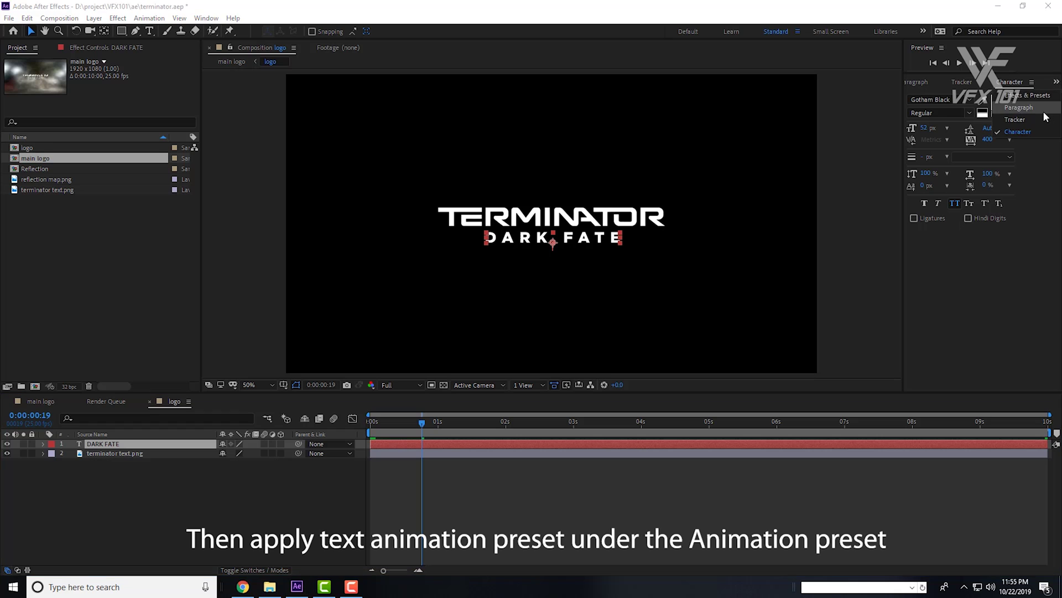
pyautogui.click(1031, 105)
pyautogui.click(941, 96)
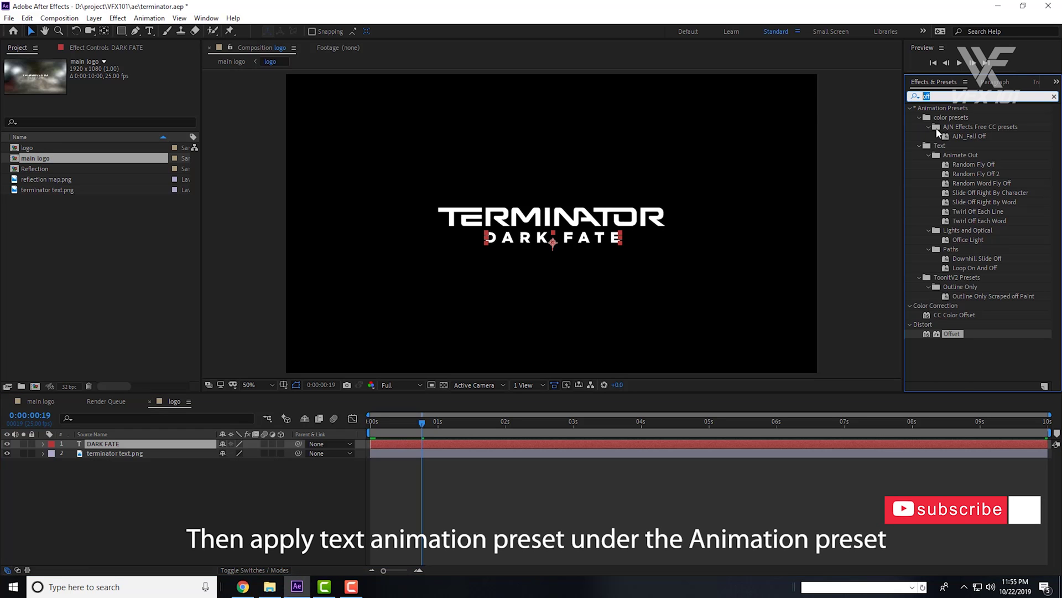
pyautogui.press('BackSpace')
pyautogui.scroll(6, 941, 193)
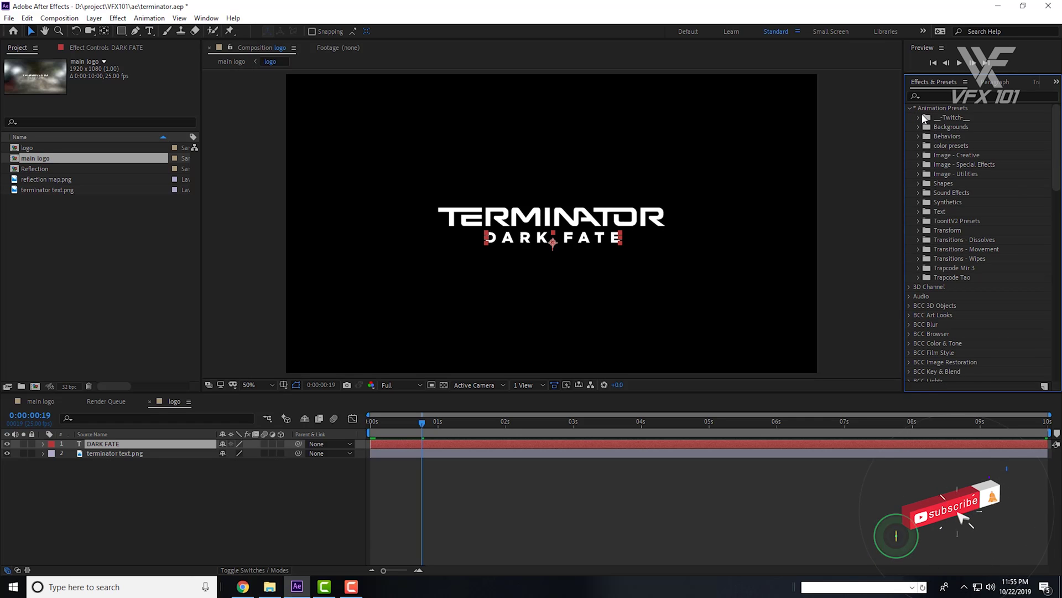
pyautogui.click(921, 213)
pyautogui.click(926, 216)
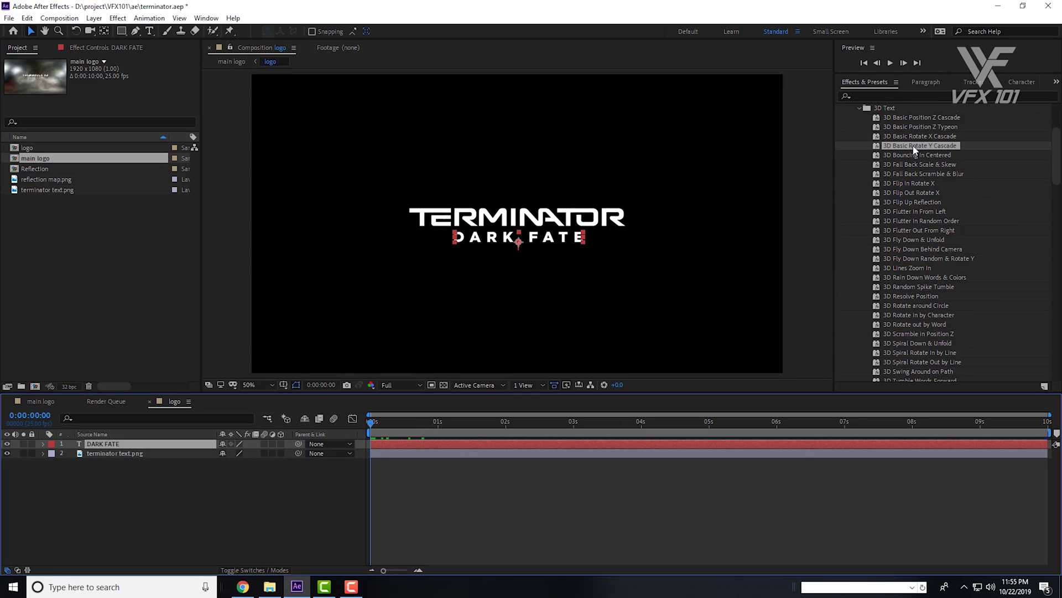
pyautogui.doubleClick(911, 146)
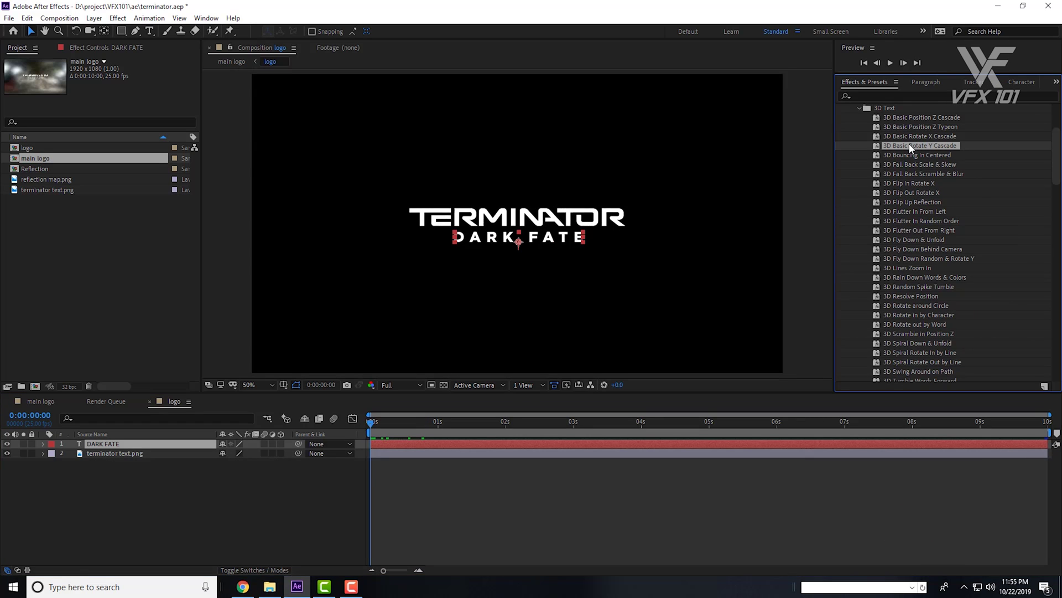
# Delay the DARK FATE layer to start at about 1 second and preview the animation
pyautogui.click(470, 496)
pyautogui.press('space')
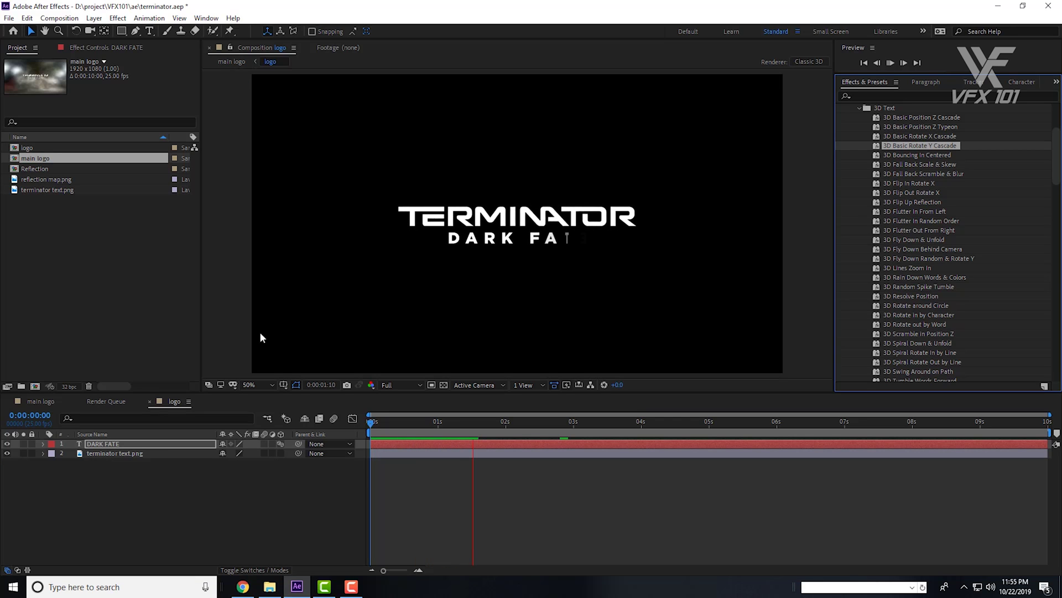
pyautogui.click(382, 480)
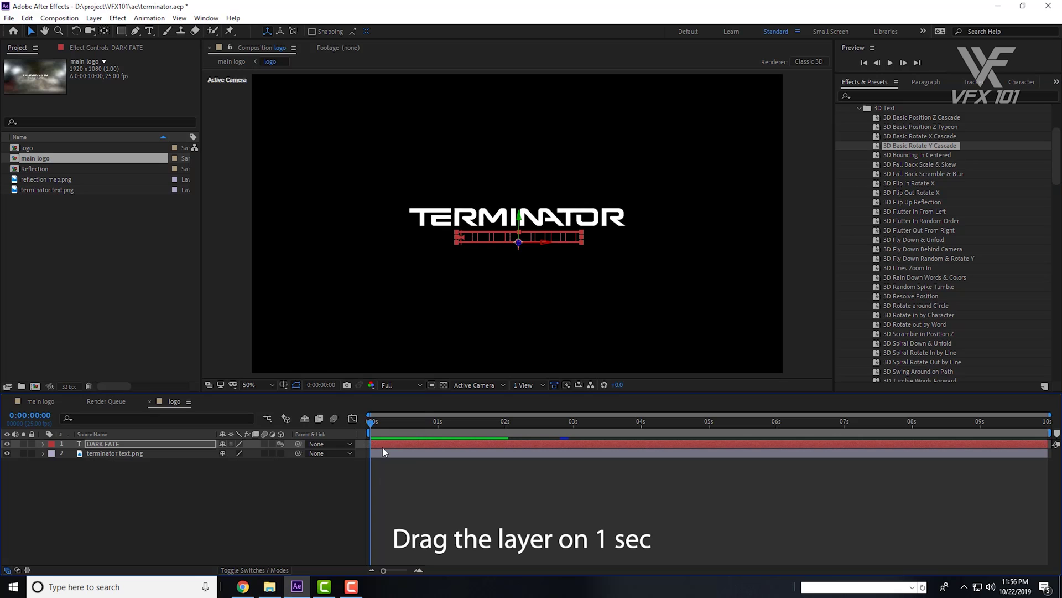
pyautogui.moveTo(383, 448); pyautogui.dragTo(410, 443)
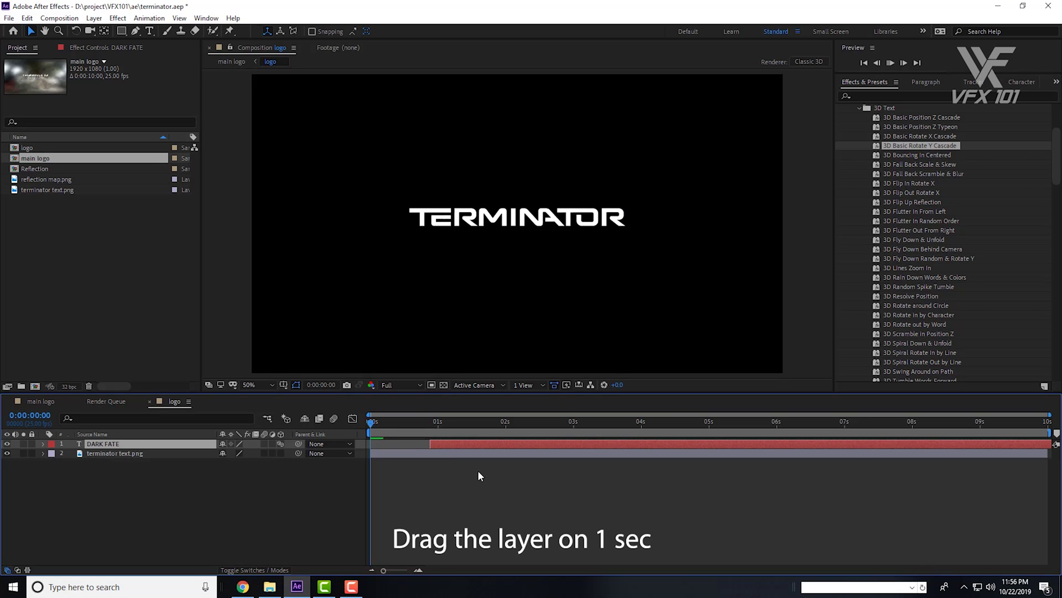
pyautogui.press('space')
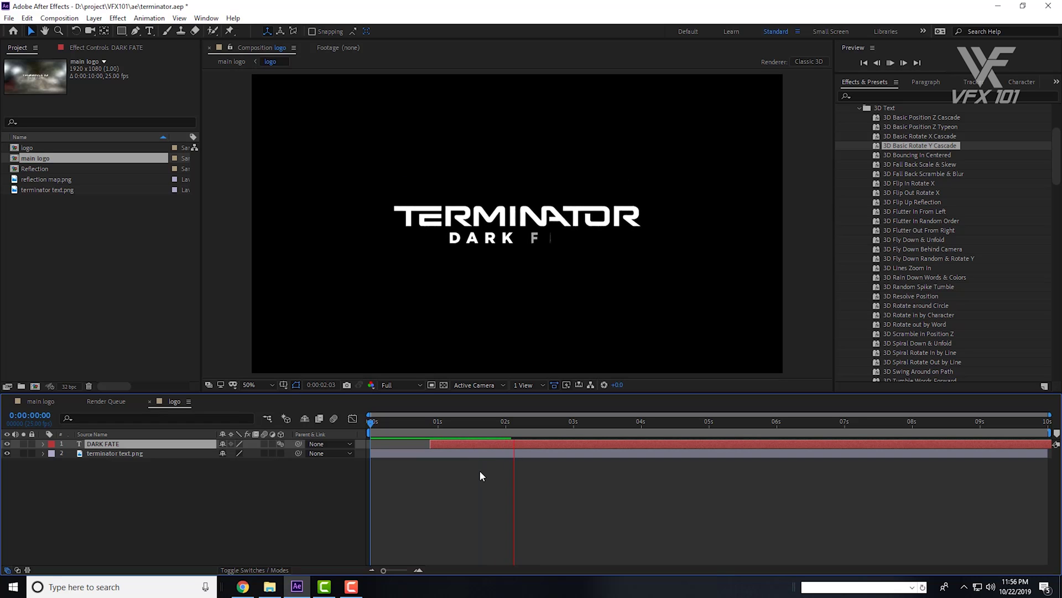
pyautogui.click(402, 425)
pyautogui.moveTo(389, 429); pyautogui.dragTo(360, 436)
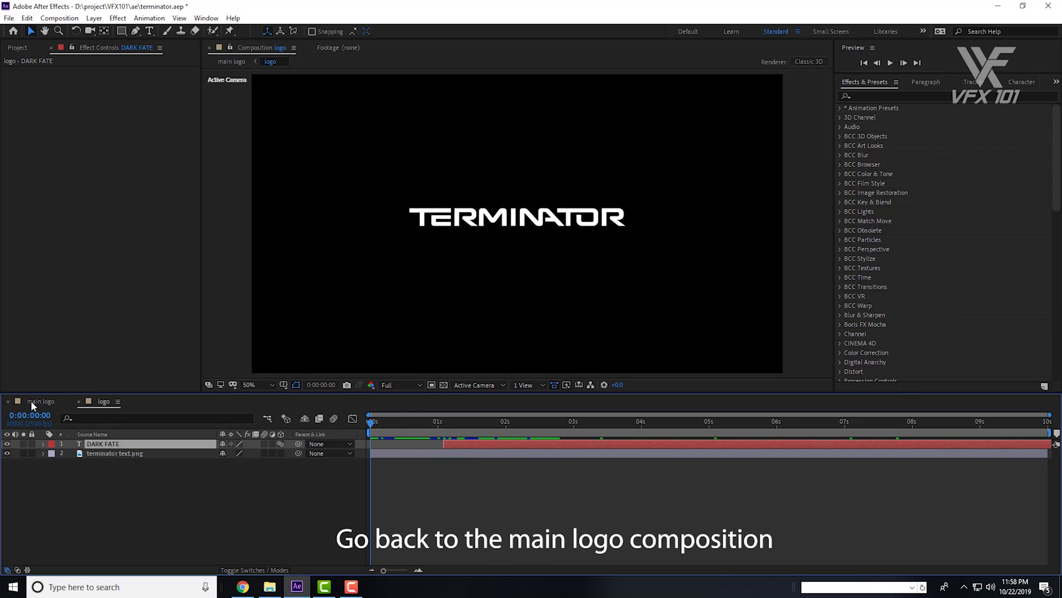
# Return to the main logo composition and select the Reflection layer
pyautogui.click(39, 401)
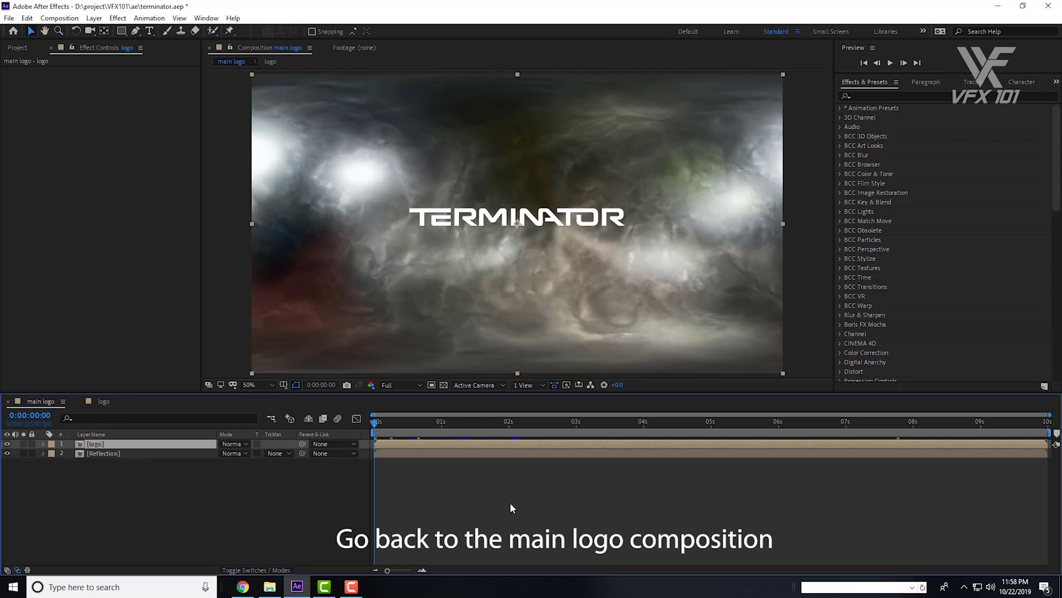
pyautogui.click(502, 497)
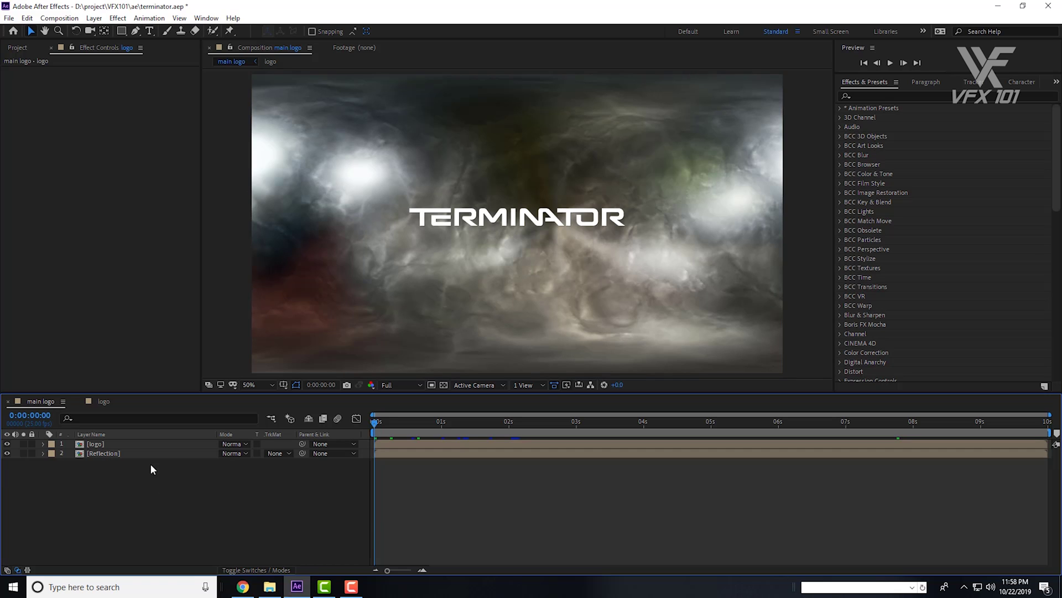
pyautogui.click(111, 452)
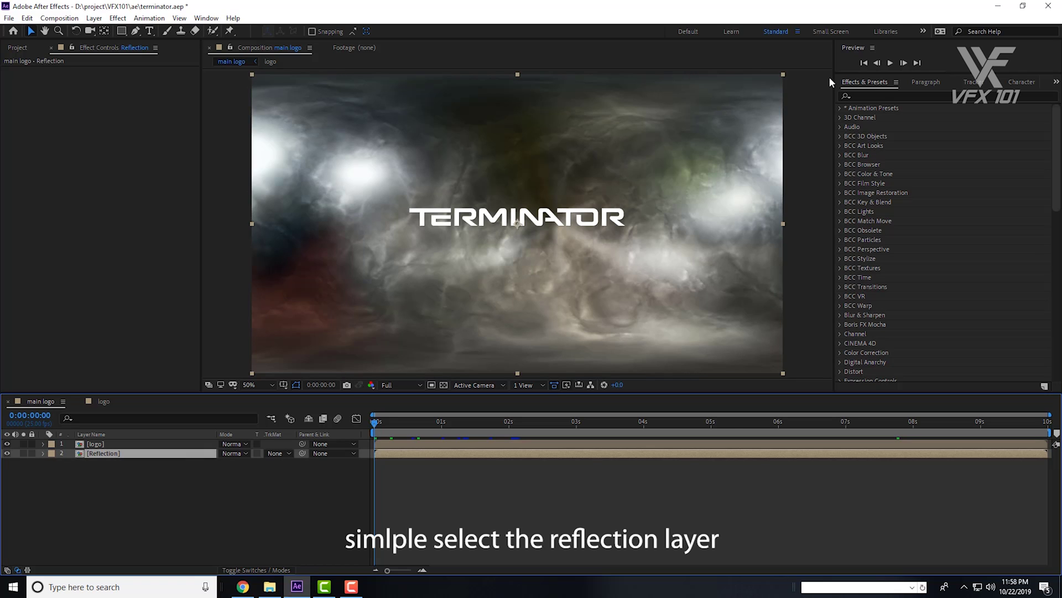
pyautogui.click(870, 94)
# Apply CC Blobbylize to Reflection with Blob Layer '1. logo' and Property Alpha
pyautogui.write('cc ')
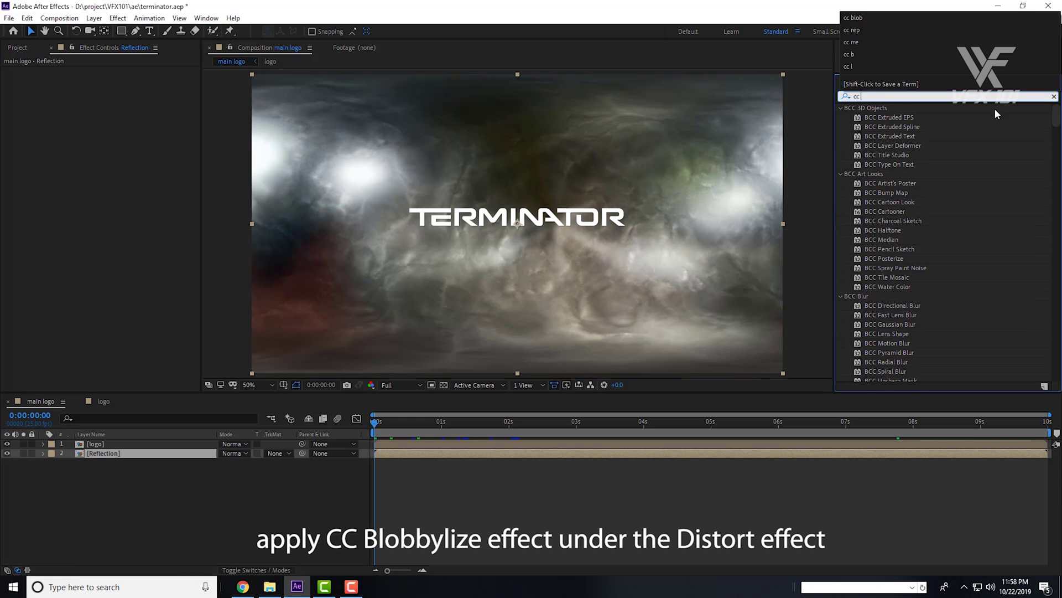
pyautogui.write('blob')
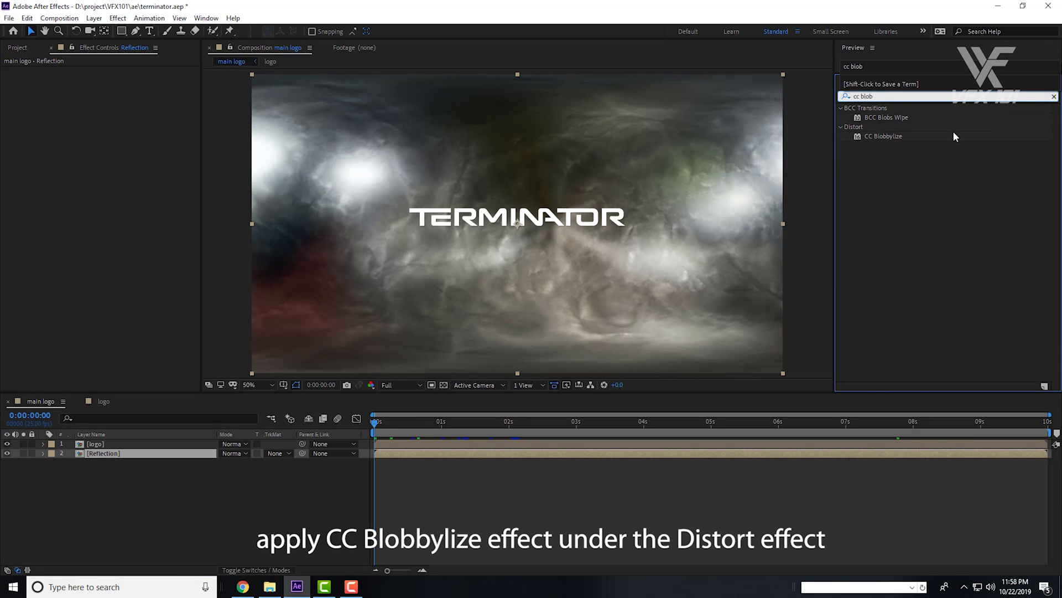
pyautogui.moveTo(889, 135); pyautogui.dragTo(619, 270)
pyautogui.moveTo(347, 357); pyautogui.dragTo(99, 454)
pyautogui.click(15, 80)
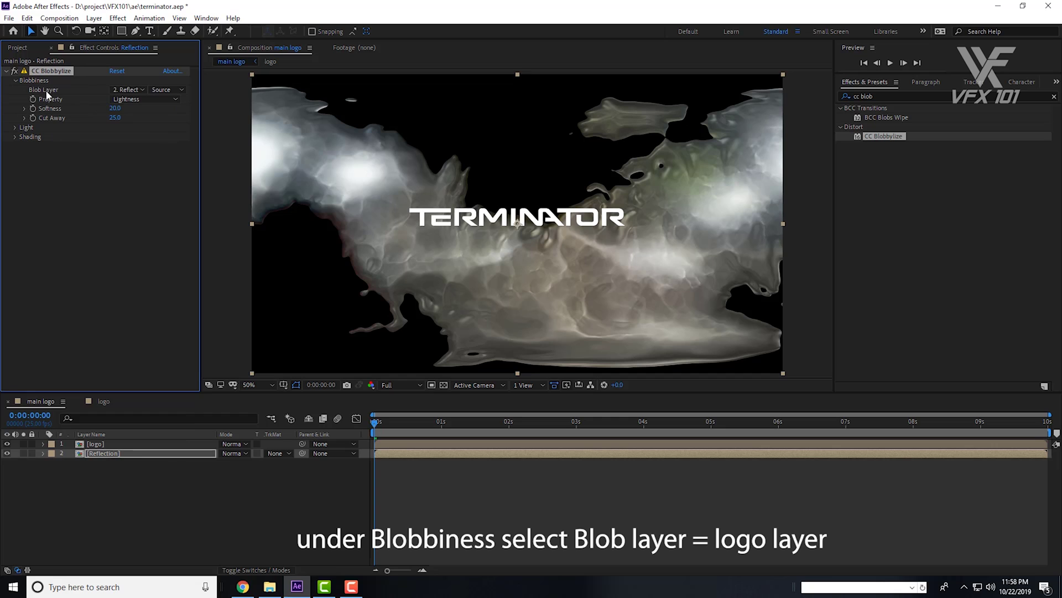
pyautogui.click(128, 91)
pyautogui.click(141, 117)
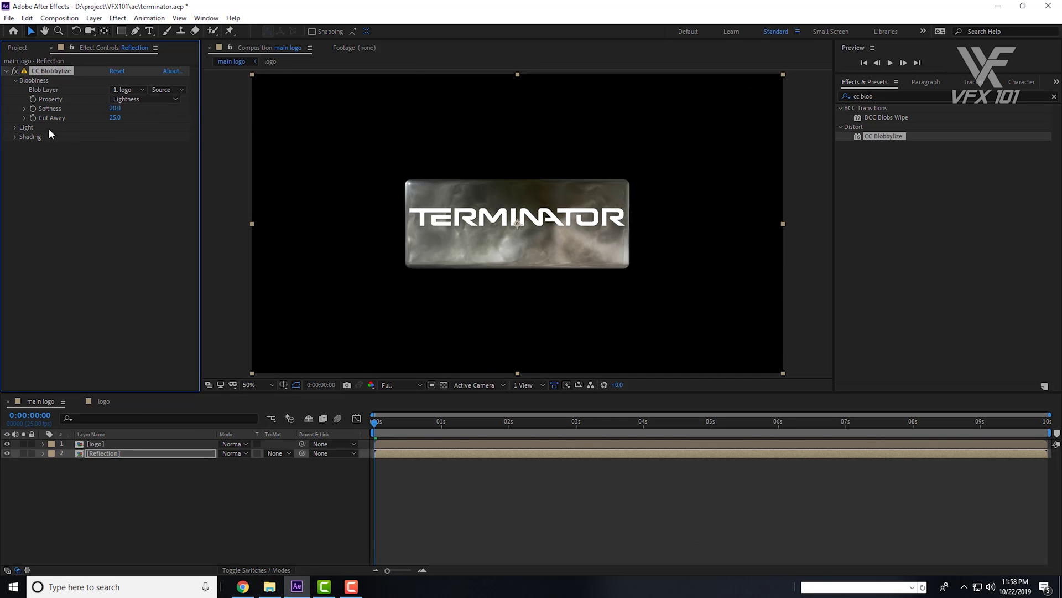
pyautogui.click(161, 101)
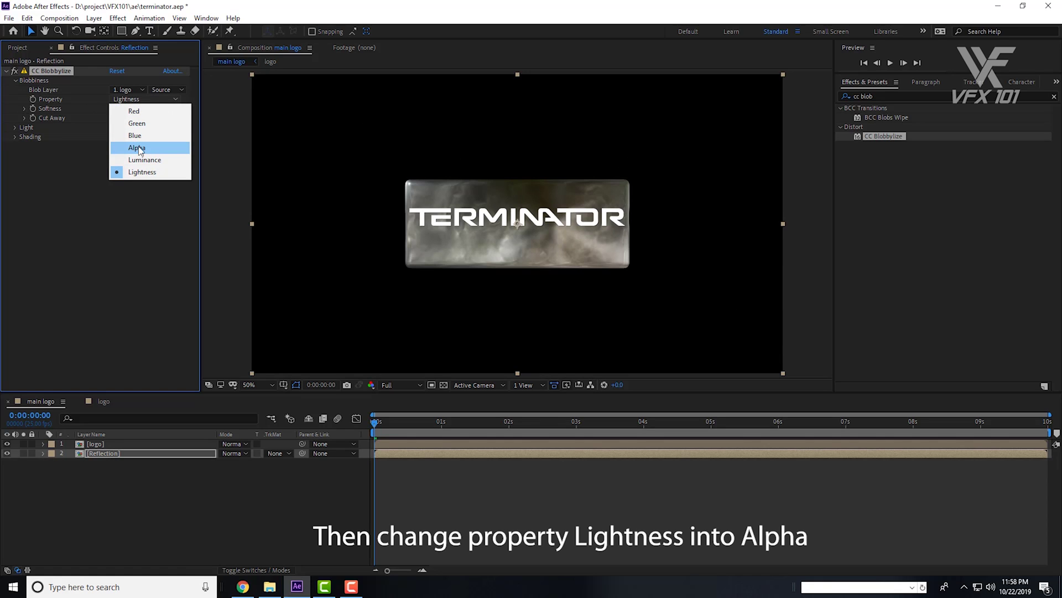
pyautogui.click(147, 151)
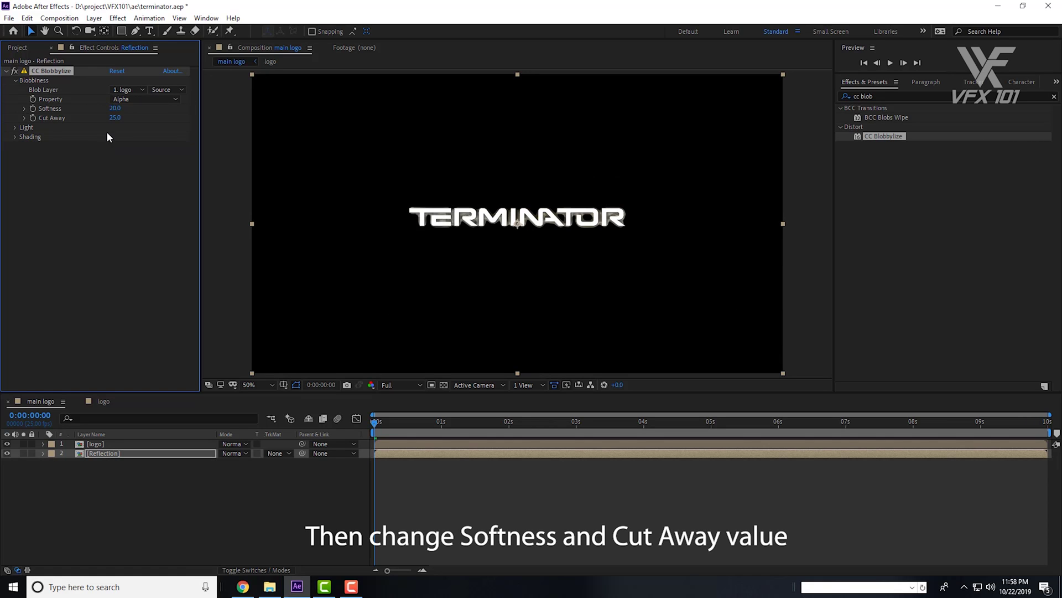
# Set CC Blobbylize Softness to 10.0 and Cut Away to 5.0
pyautogui.click(115, 109)
pyautogui.write('10')
pyautogui.press('Return')
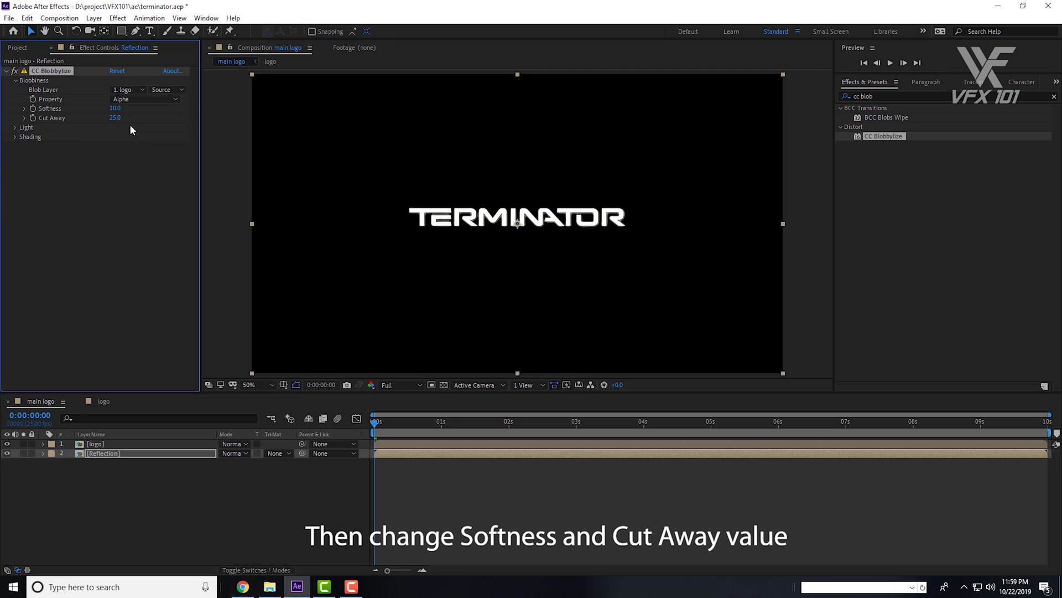
pyautogui.press('Tab')
pyautogui.write('5')
pyautogui.press('Return')
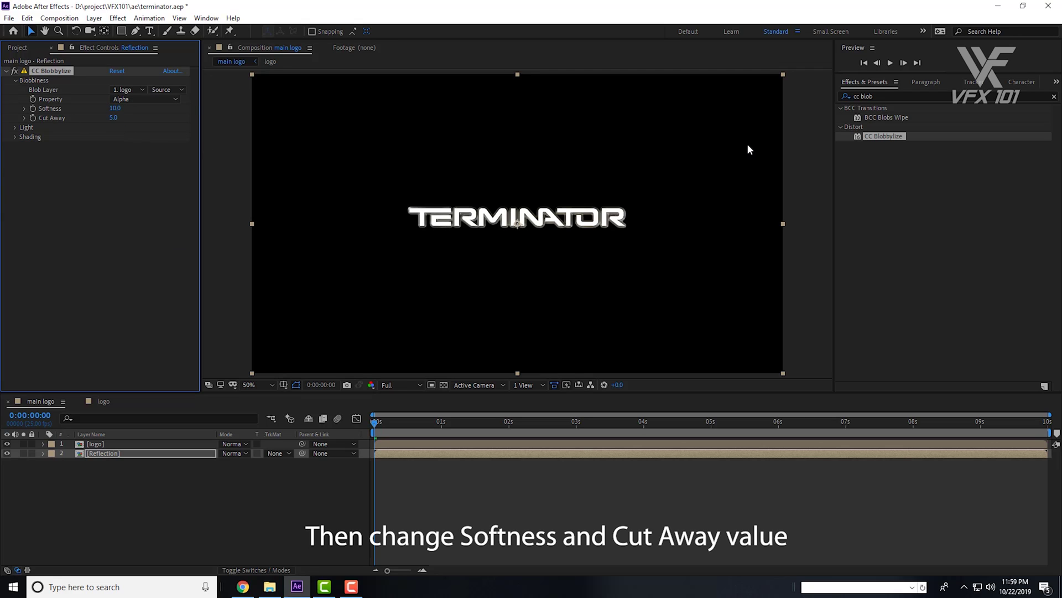
# Hide the logo layer and set Reflection's track matte to Alpha Matte 'logo' to reveal metallic lettering
pyautogui.click(8, 443)
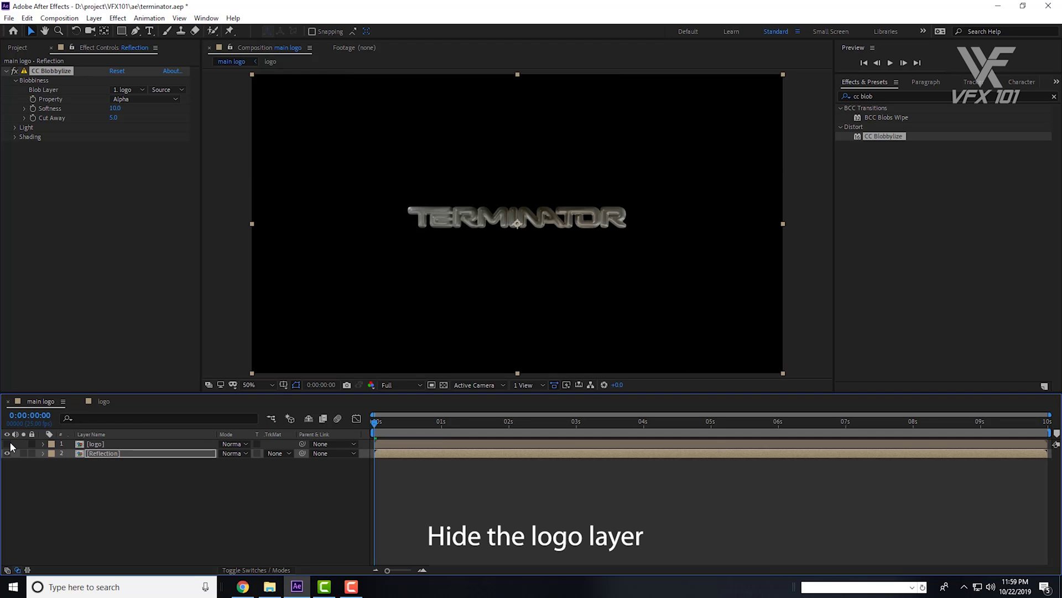
pyautogui.click(277, 453)
pyautogui.click(319, 479)
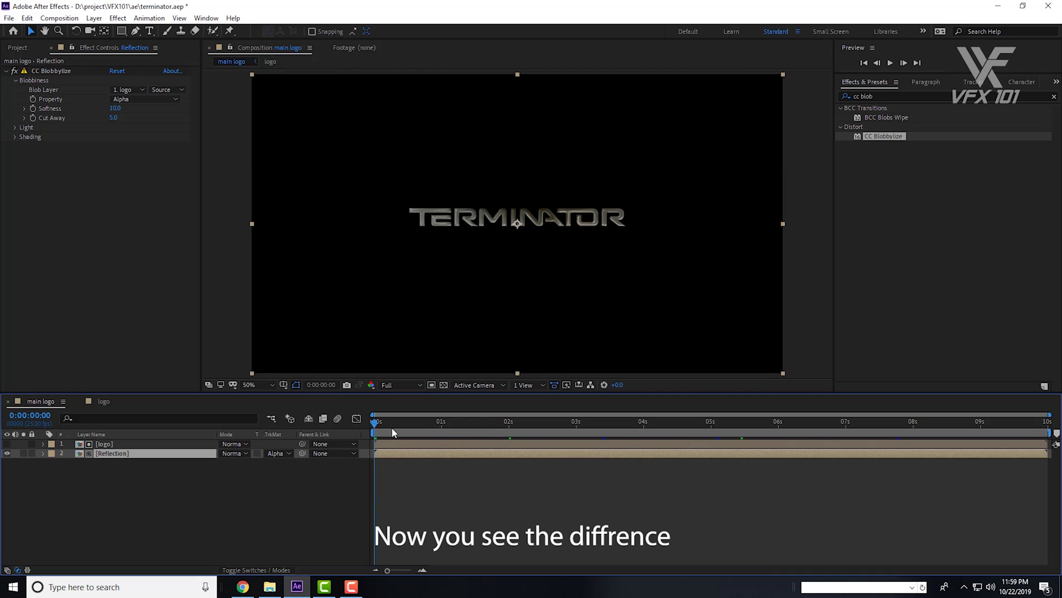
pyautogui.moveTo(394, 432); pyautogui.dragTo(751, 432)
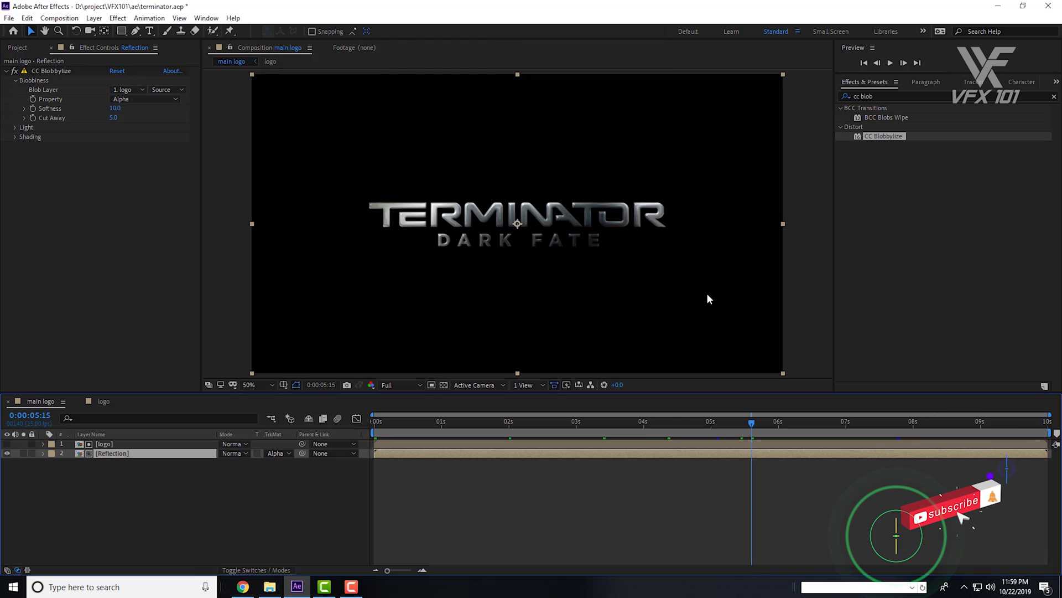
# Switch CC Blobbylize's Light Type to Point Light
pyautogui.click(14, 127)
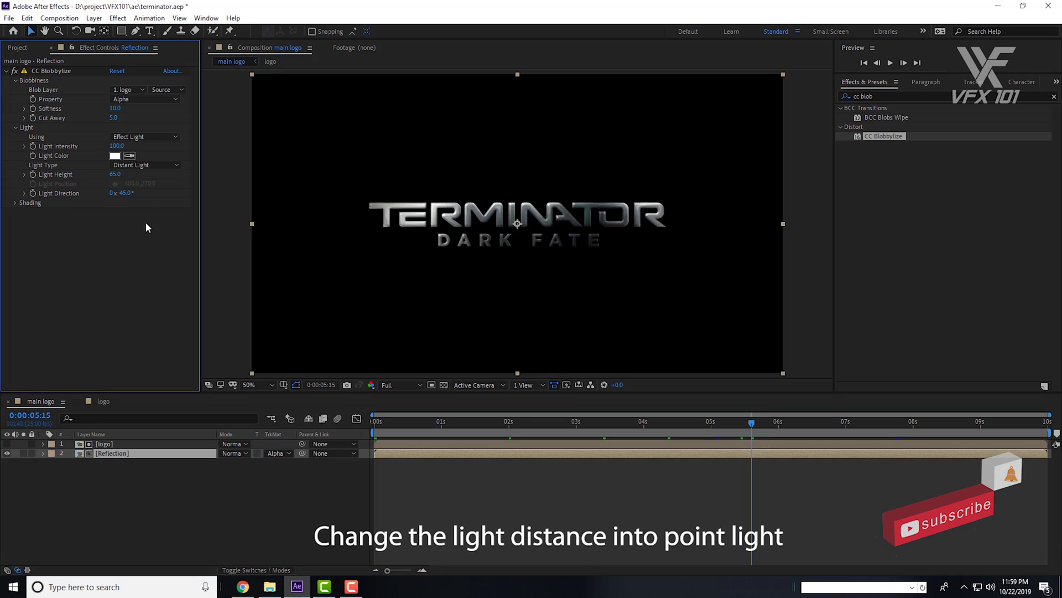
pyautogui.click(141, 164)
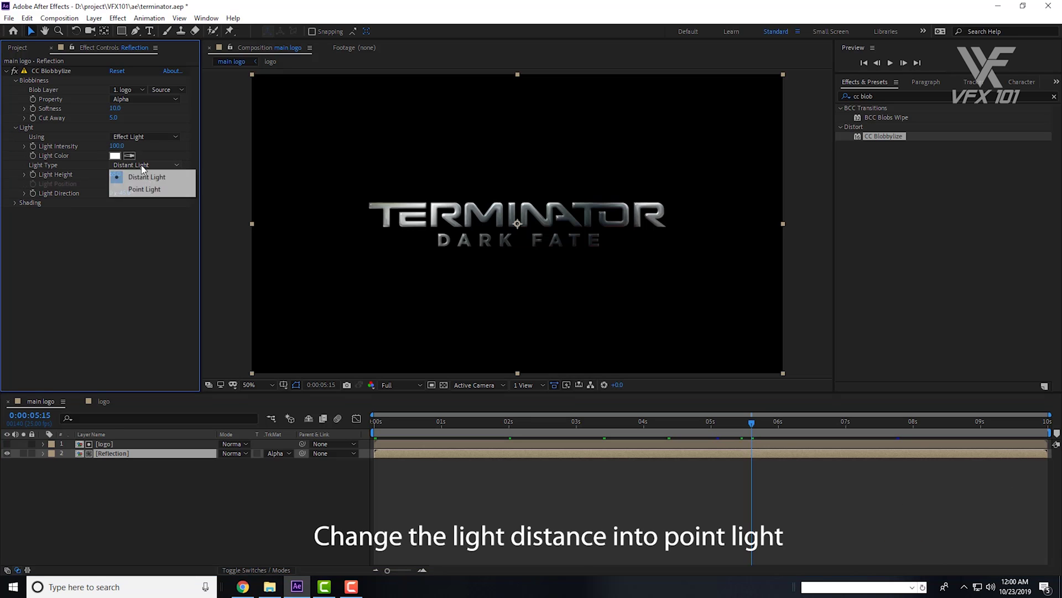
pyautogui.click(165, 194)
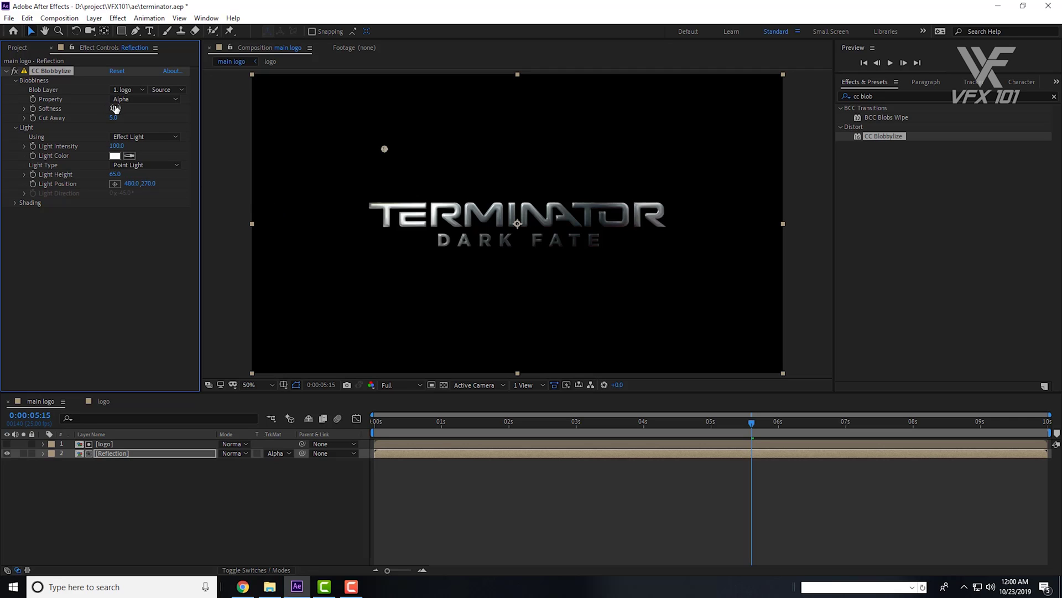
# Raise CC Blobbylize Softness to 5.7 and set Cut Away to 10.0
pyautogui.moveTo(89, 109); pyautogui.dragTo(95, 108)
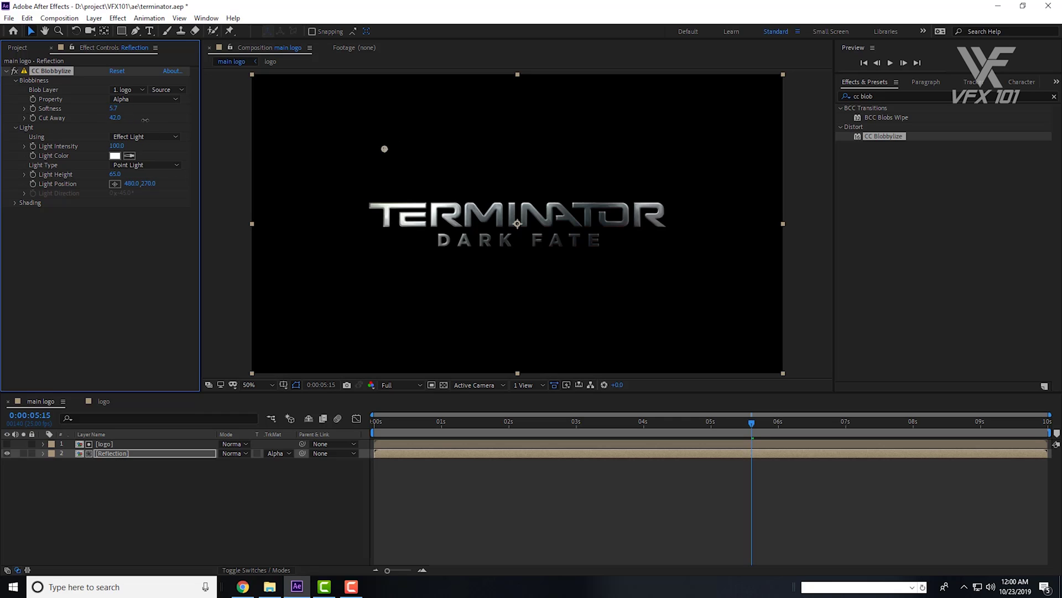
pyautogui.moveTo(145, 120); pyautogui.dragTo(162, 119)
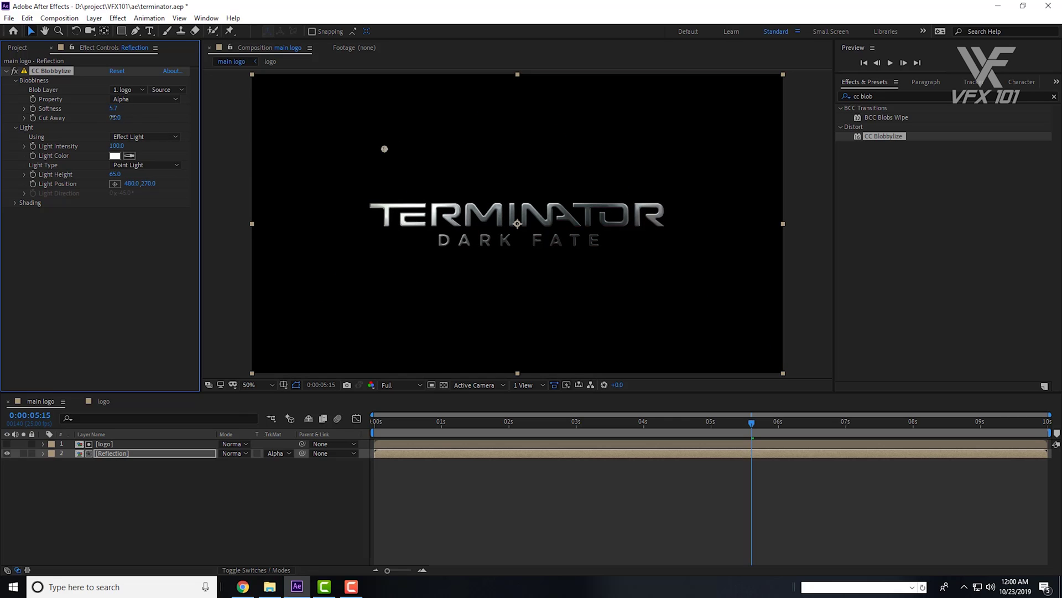
pyautogui.write('10')
pyautogui.press('Return')
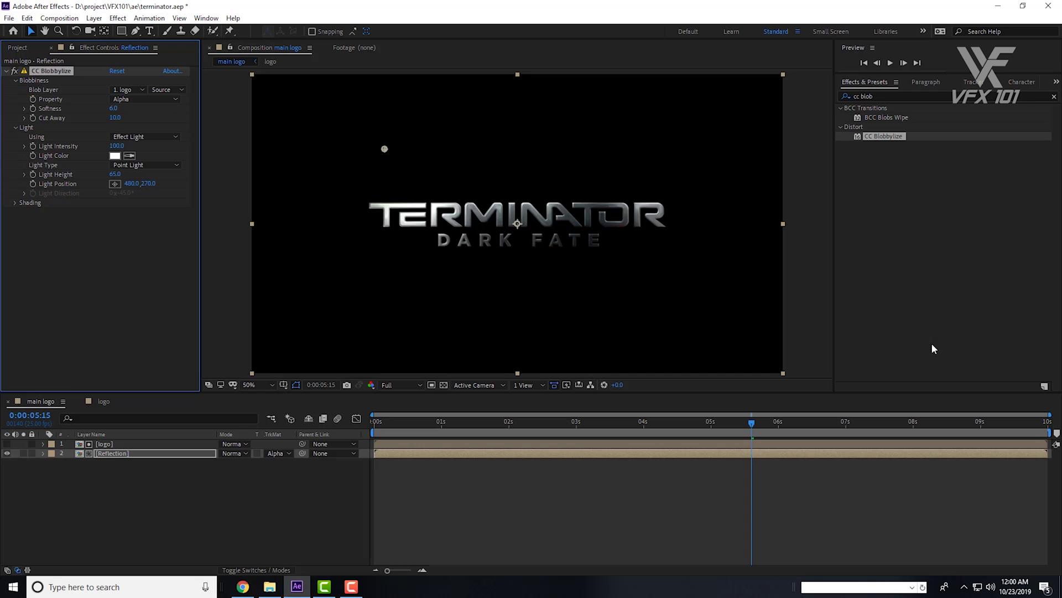
pyautogui.press('space')
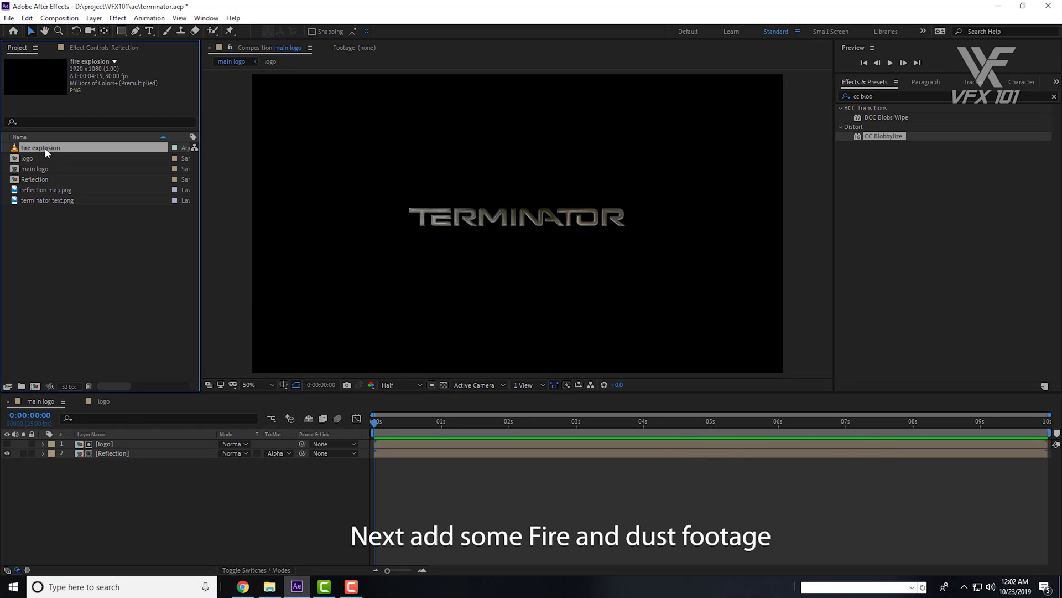
# Add fire explosion as the top layer and trim logo and Reflection to start around 1:19
pyautogui.moveTo(47, 152); pyautogui.dragTo(164, 438)
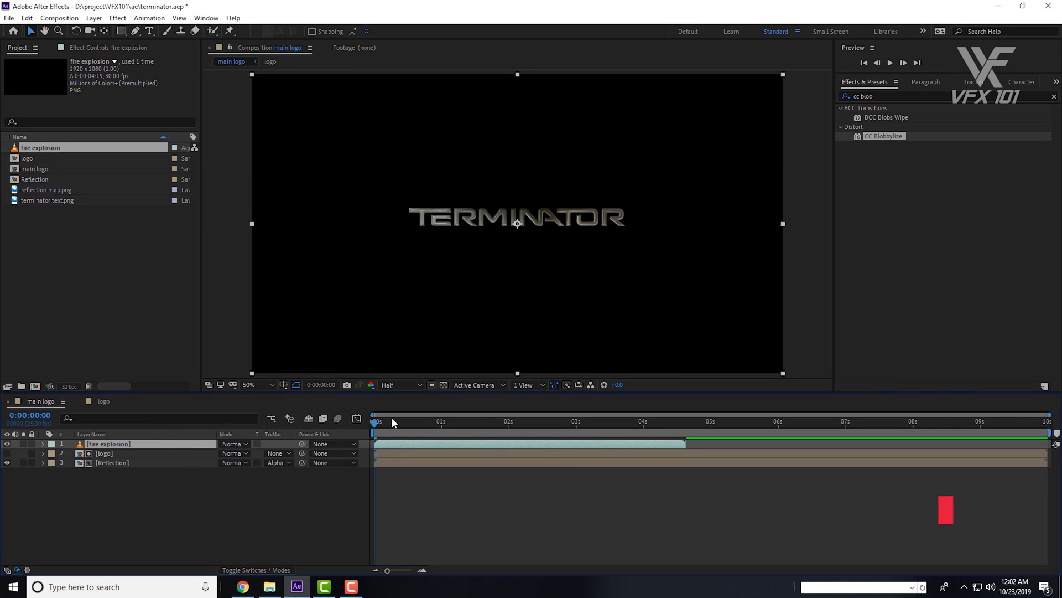
pyautogui.moveTo(379, 428); pyautogui.dragTo(497, 434)
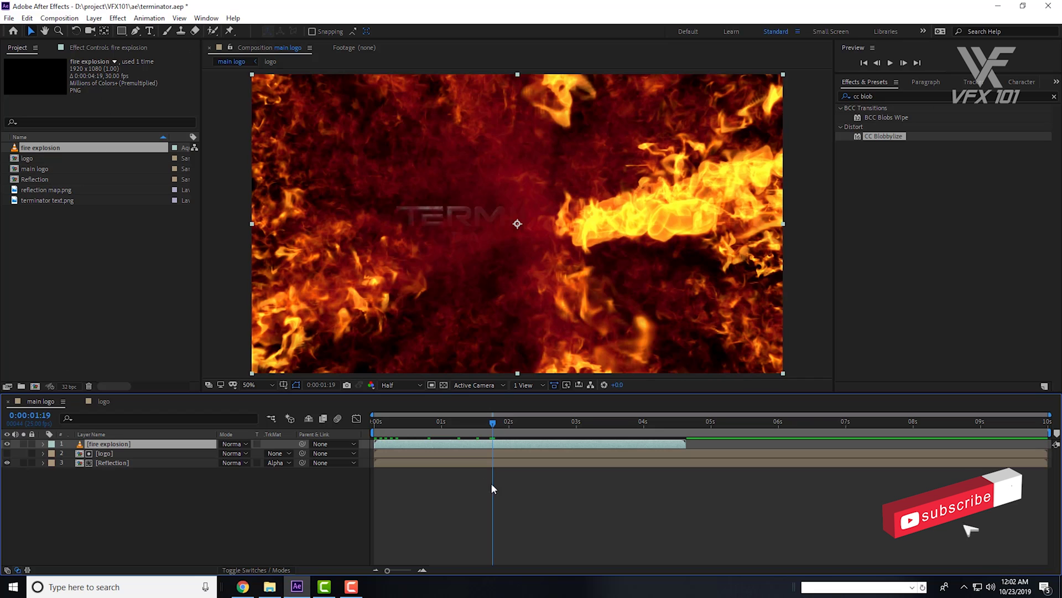
pyautogui.click(426, 453)
pyautogui.keyDown('shift'); pyautogui.click(443, 464); pyautogui.keyUp('shift')
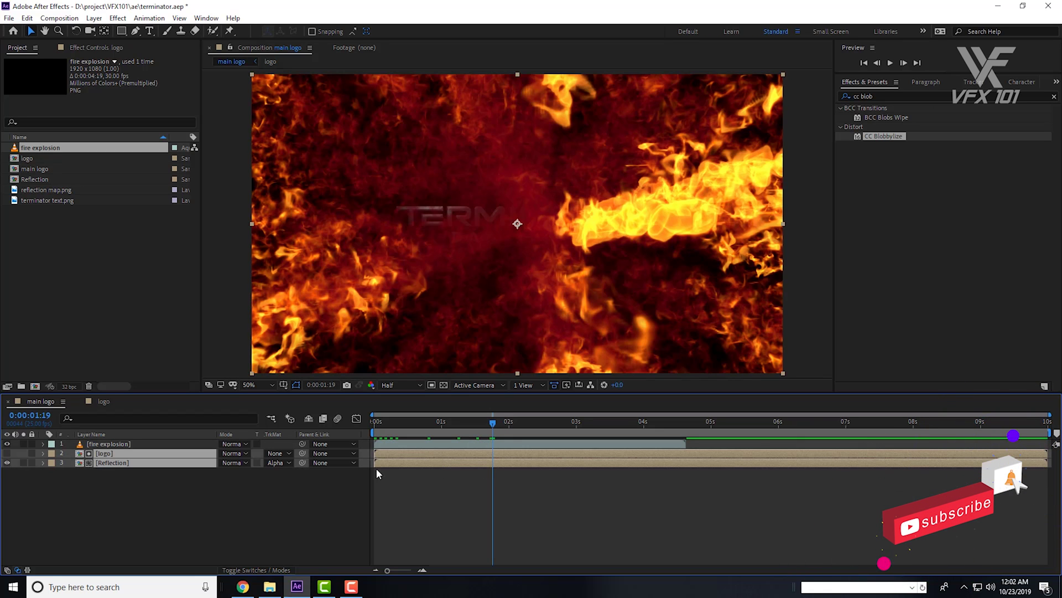
pyautogui.moveTo(379, 452); pyautogui.dragTo(495, 459)
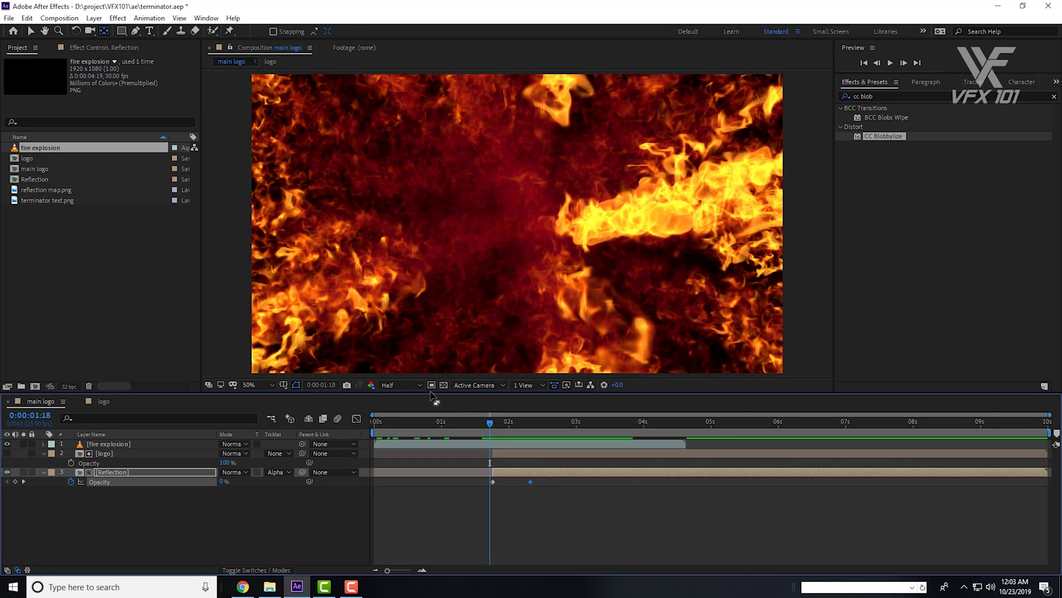
# Add dust footage scaled to fill the frame, starting at 1:19 beneath the fire explosion layer
pyautogui.click(161, 281)
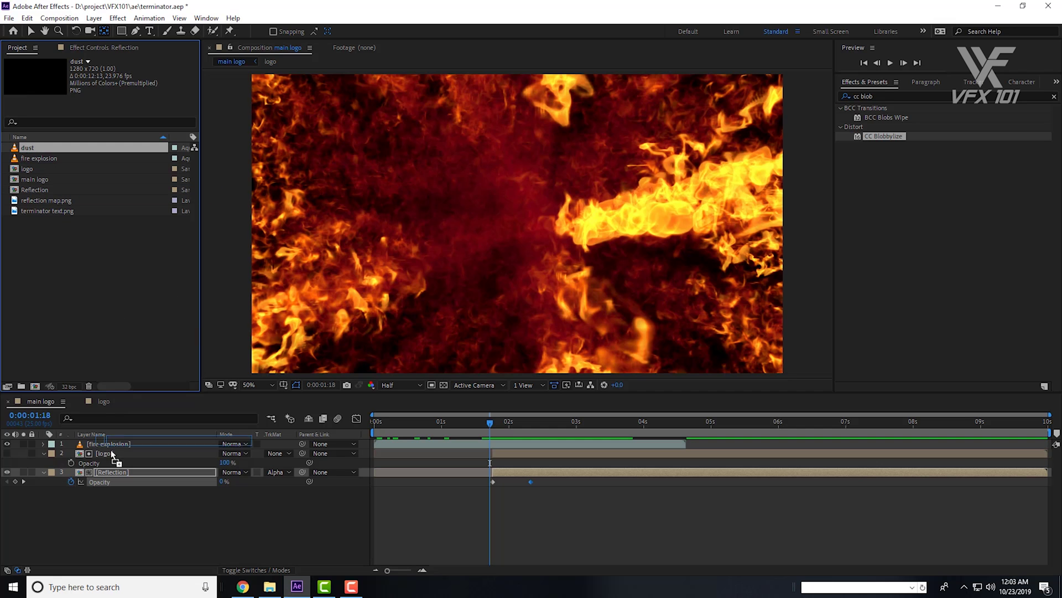
pyautogui.moveTo(111, 449); pyautogui.dragTo(124, 439)
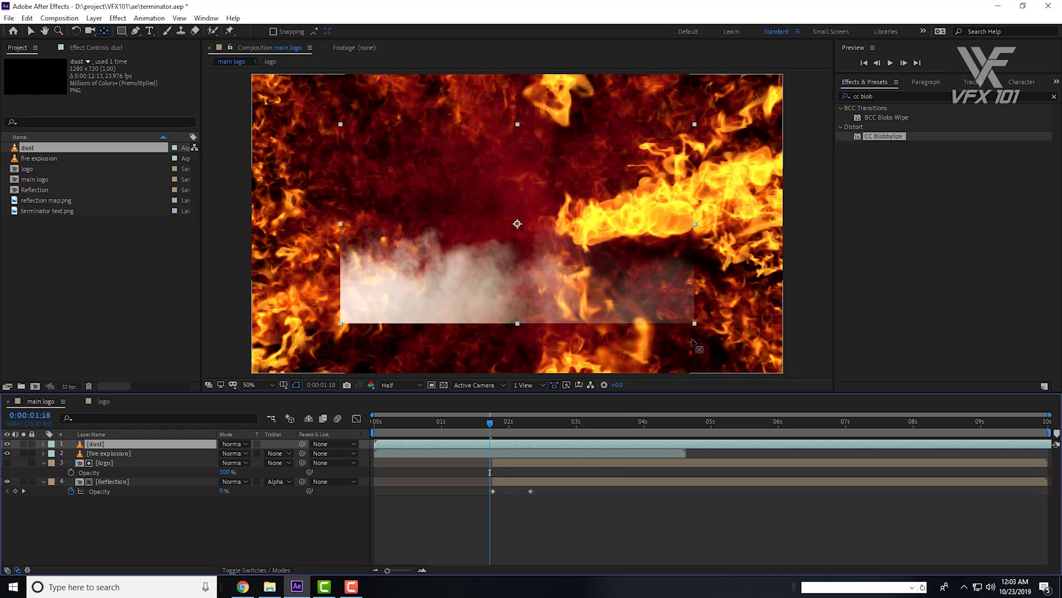
pyautogui.hotkey('ctrl', 'alt', 'f')
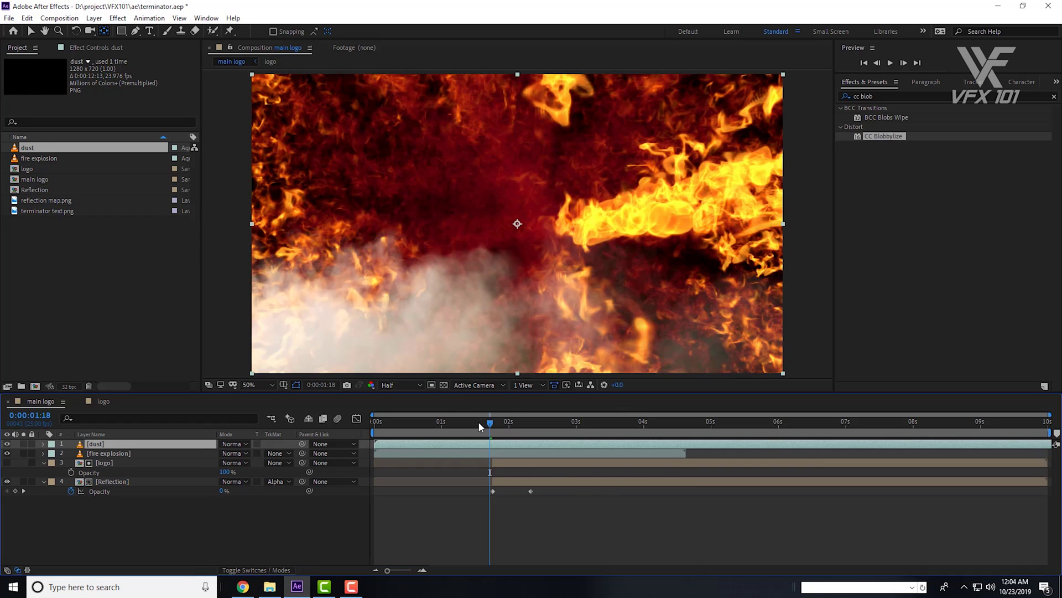
pyautogui.press('space')
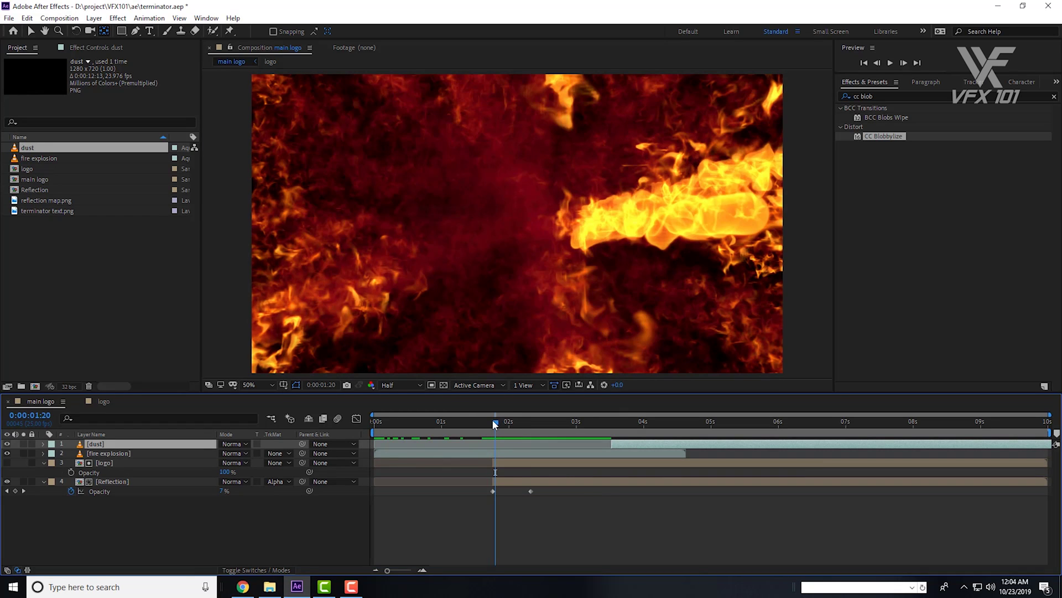
pyautogui.press('space')
pyautogui.hotkey('alt', '[')
pyautogui.hotkey('ctrl', '[')
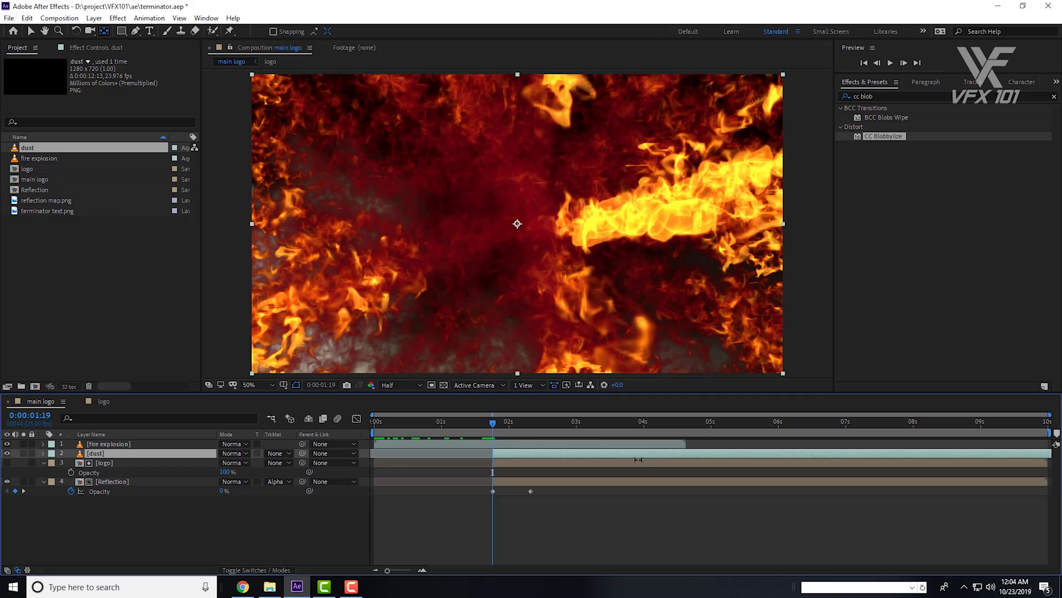